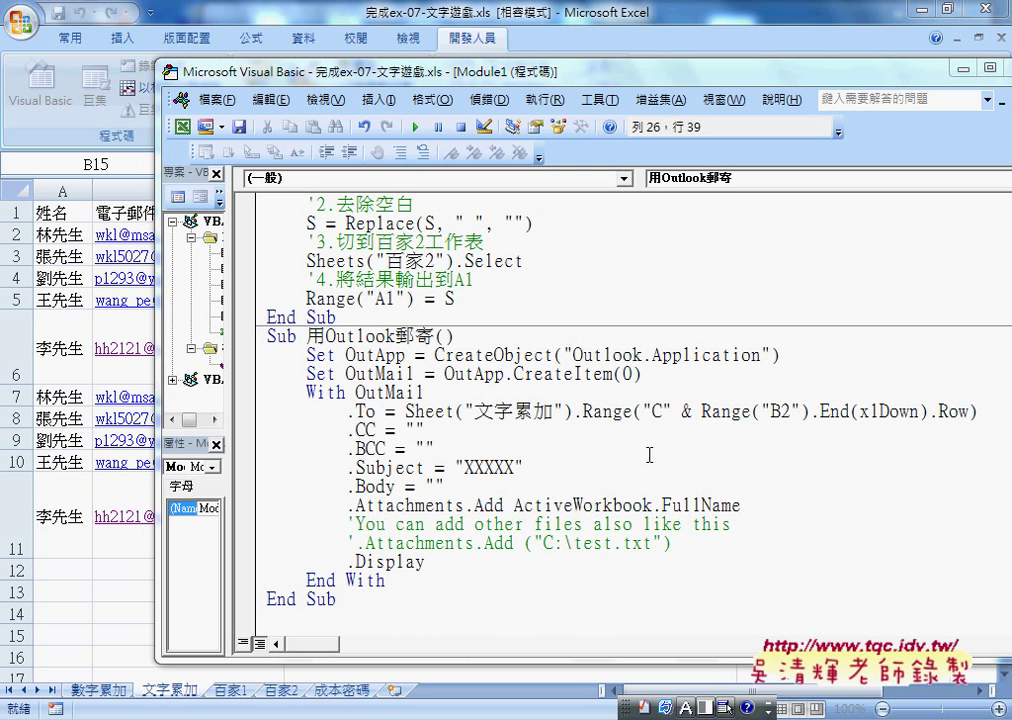
Add two blank lines after the Range("C" & r) line in 文字串接 and type call.
left_click(671, 306)
scroll(538, 300, "up", 4)
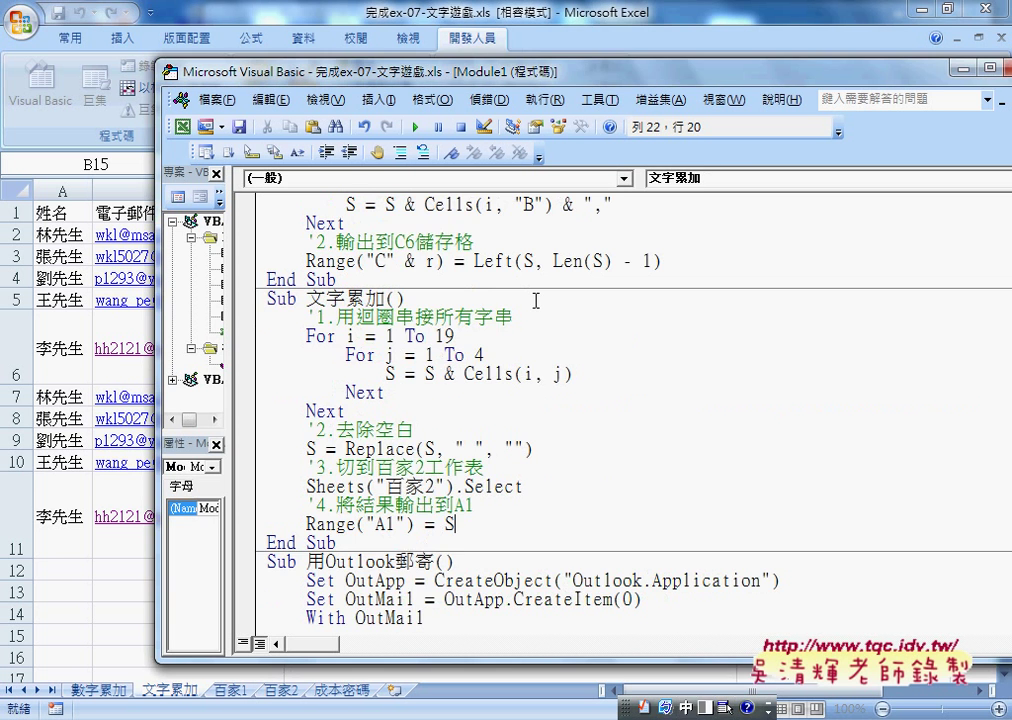
scroll(536, 300, "up", 2)
left_click(700, 340)
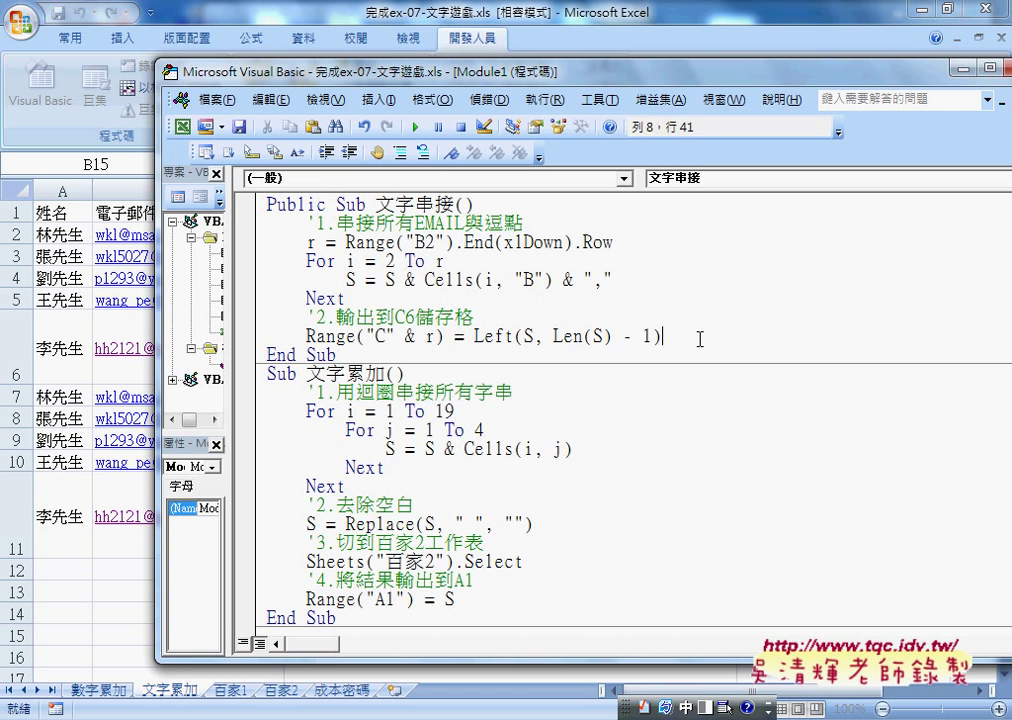
key("Return")
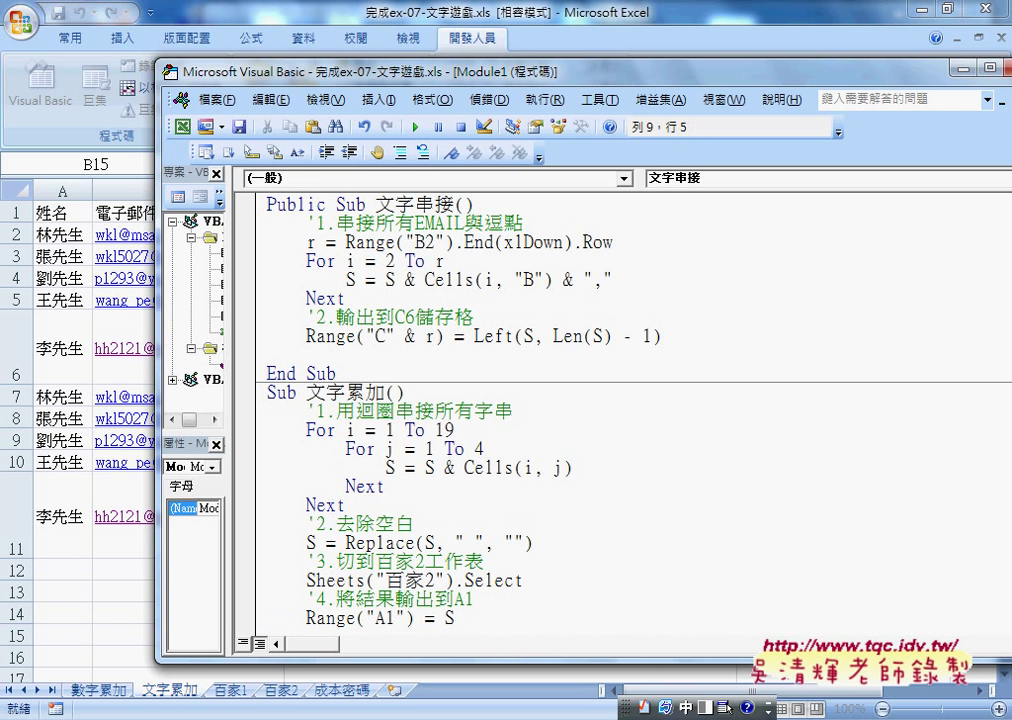
key("Return")
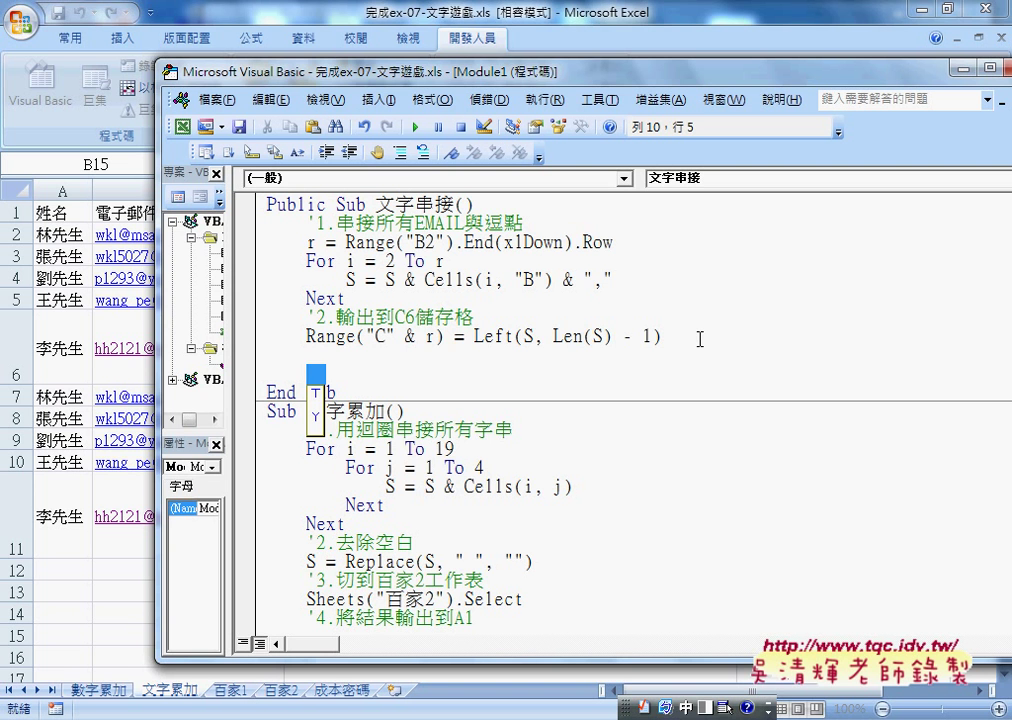
type("c")
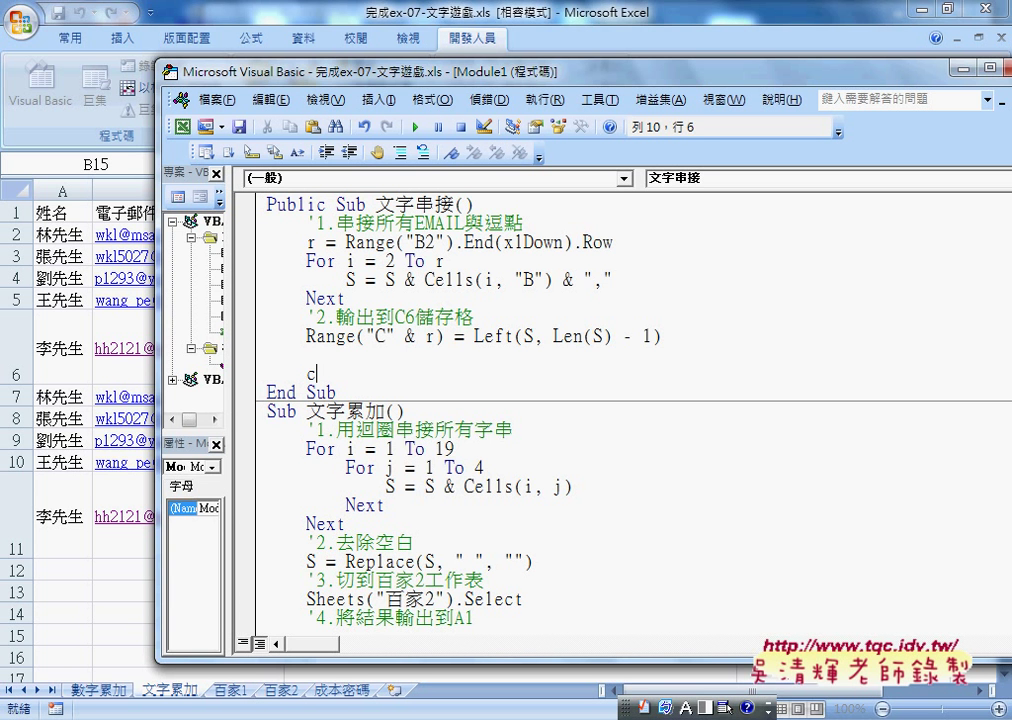
type("all")
Leave the unfinished call line and dismiss the expected-identifier compile error.
scroll(713, 310, "down", 3)
scroll(606, 429, "up", 2)
scroll(606, 430, "down", 4)
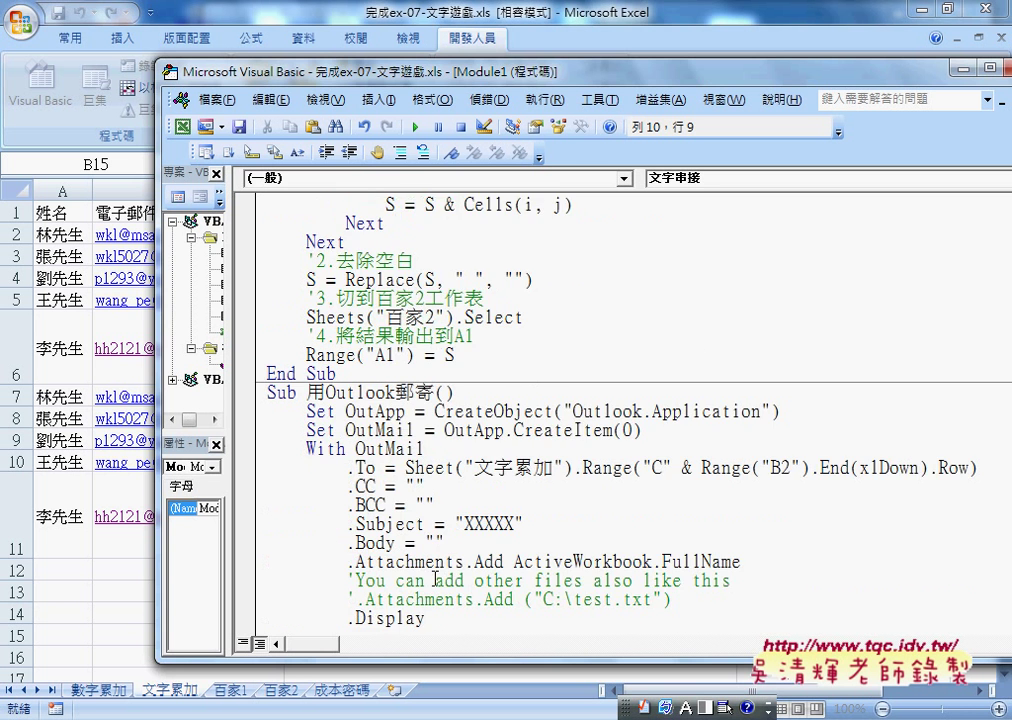
scroll(449, 578, "down", 1)
left_click(449, 578)
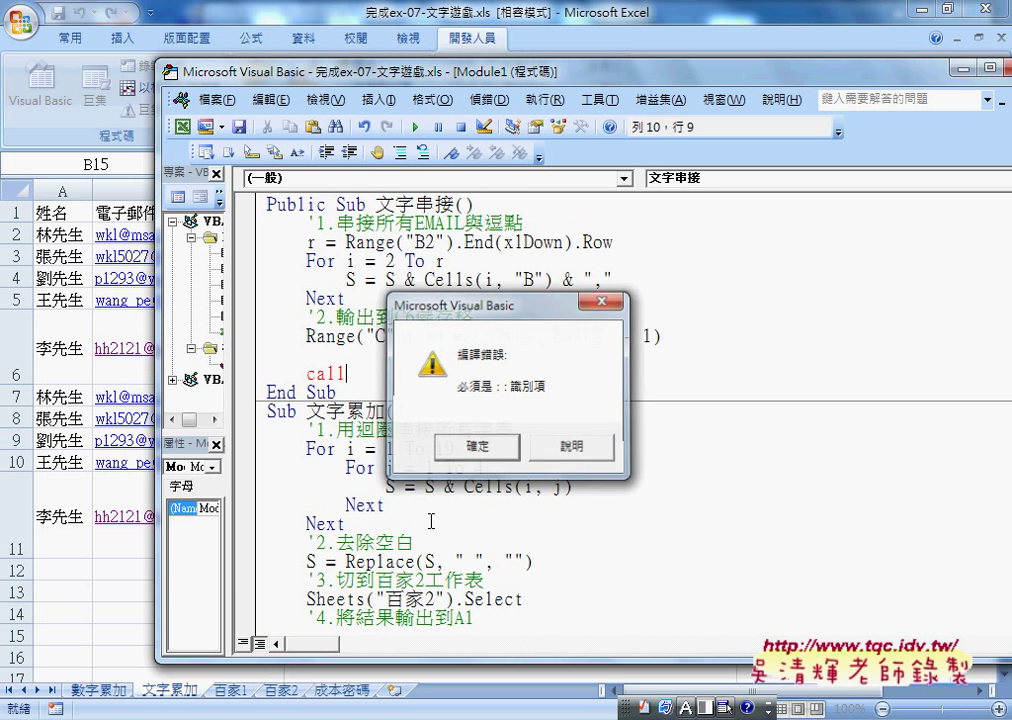
key("Return")
scroll(418, 545, "down", 3)
scroll(418, 545, "down", 3)
Cut the 用Outlook郵寄 sub and paste it right after 文字串接's End Sub.
left_click_drag(336, 599, 268, 338)
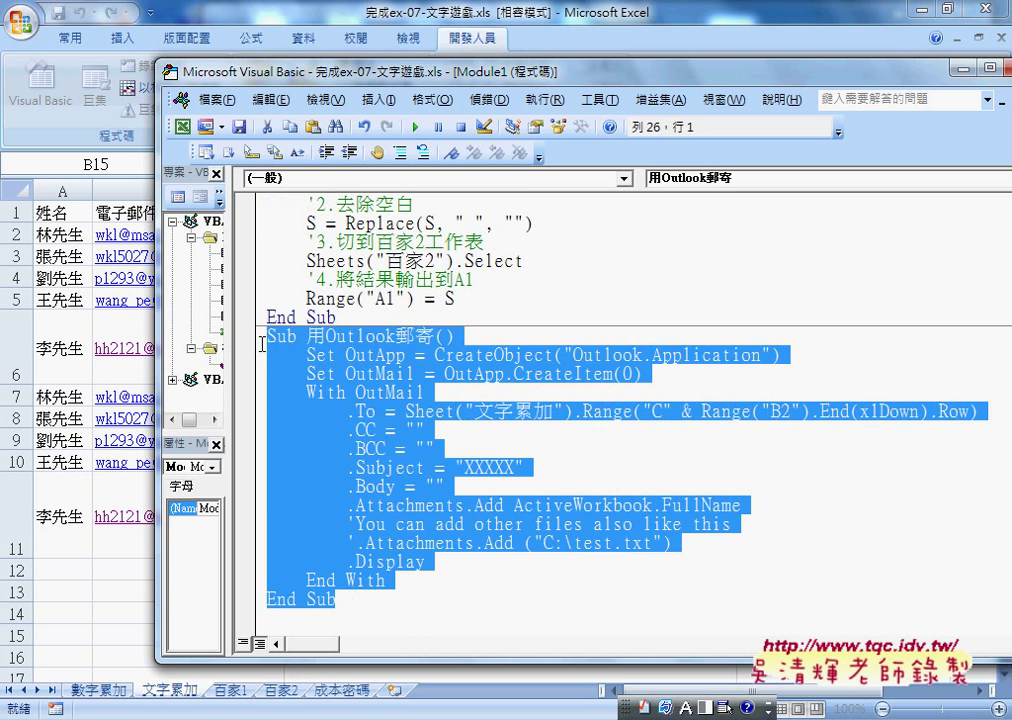
right_click(313, 362)
left_click(345, 368)
left_click(371, 390)
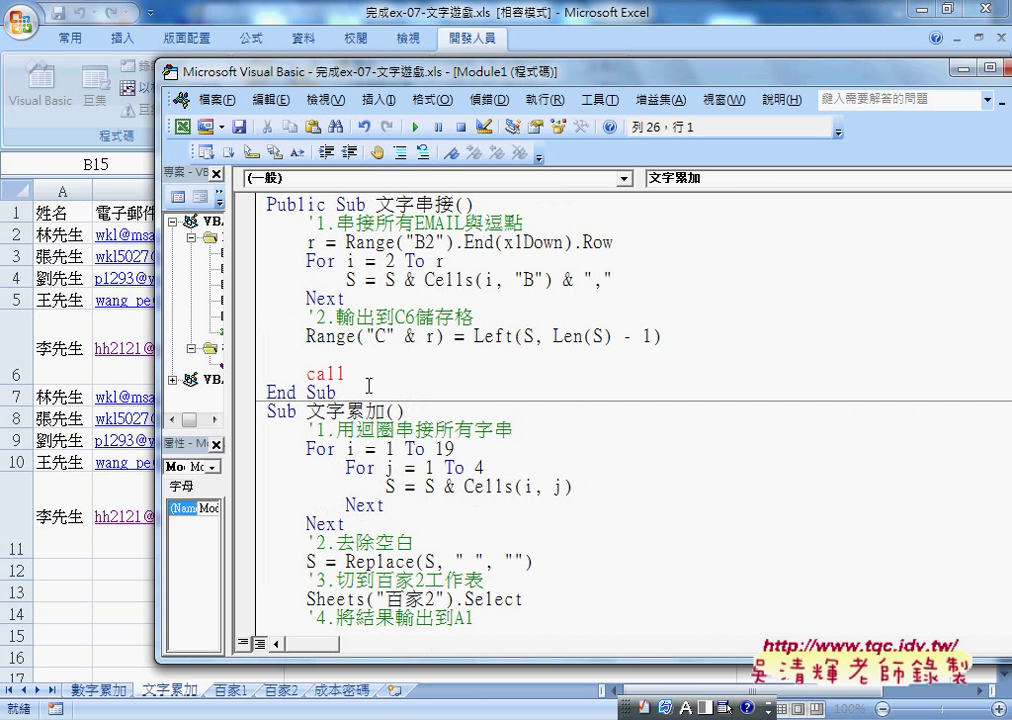
key("Return")
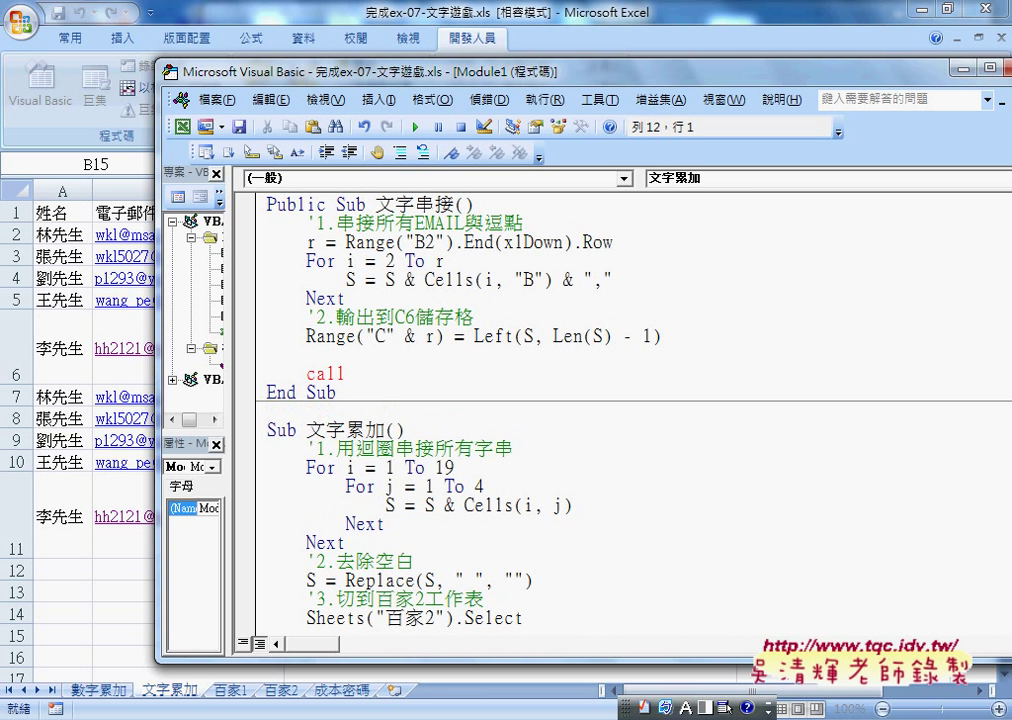
key("ctrl+v")
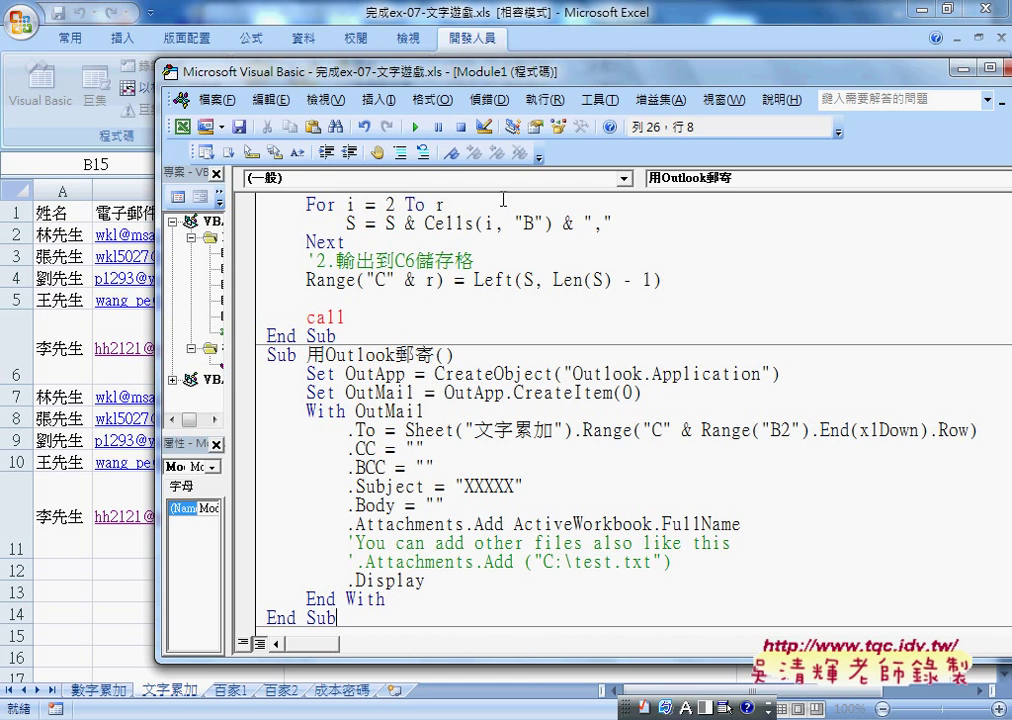
Complete the call line as Call 用Outlook郵寄 by copying in the sub name.
left_click_drag(306, 355, 428, 356)
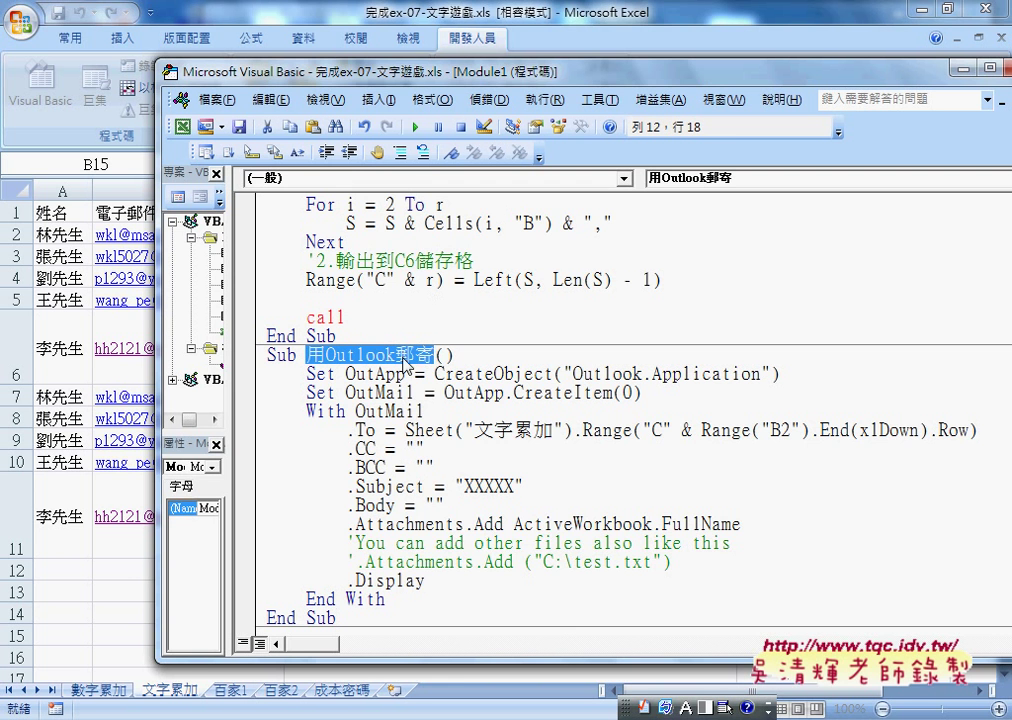
right_click(428, 356)
left_click(391, 325)
left_click(389, 317)
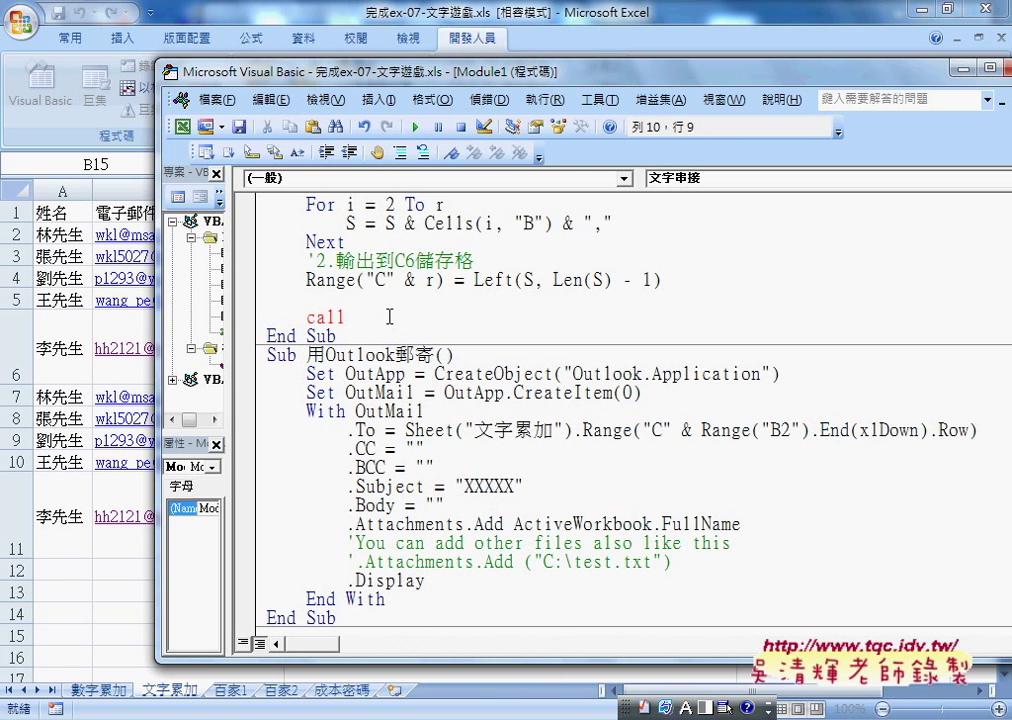
key("ctrl+v")
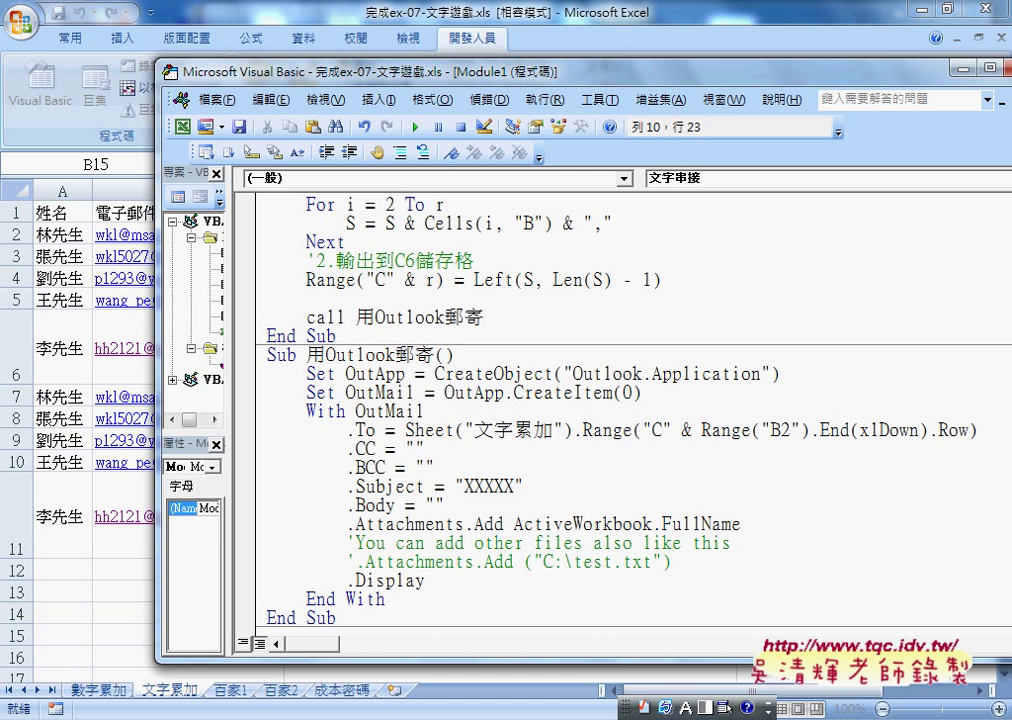
left_click(538, 280)
left_click_drag(705, 284, 309, 281)
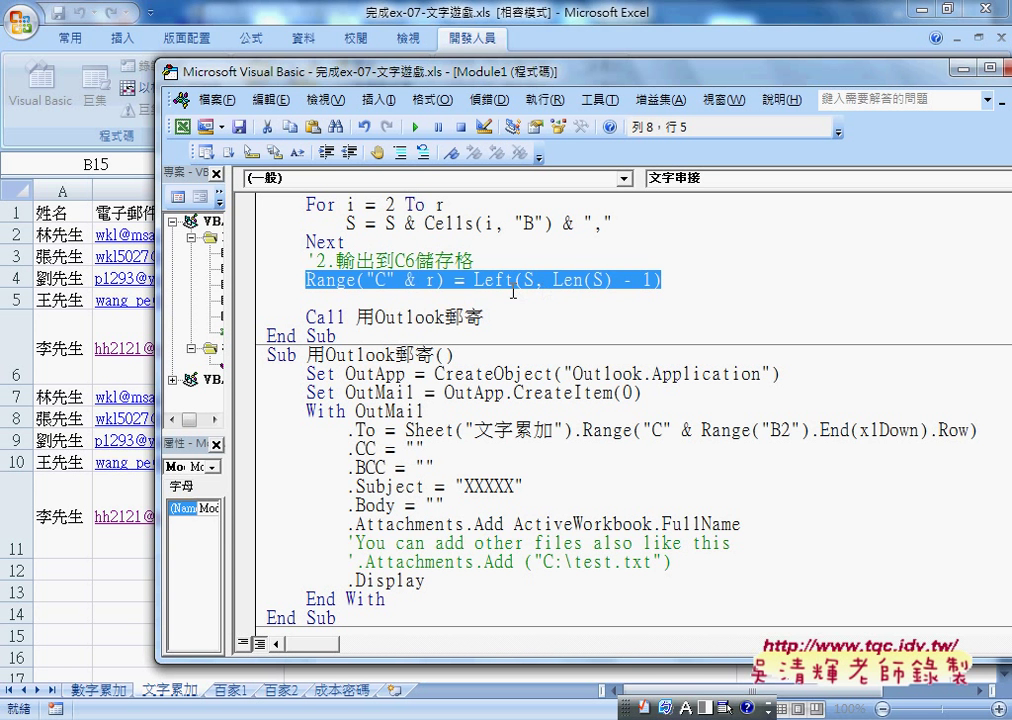
scroll(377, 305, "down", 1)
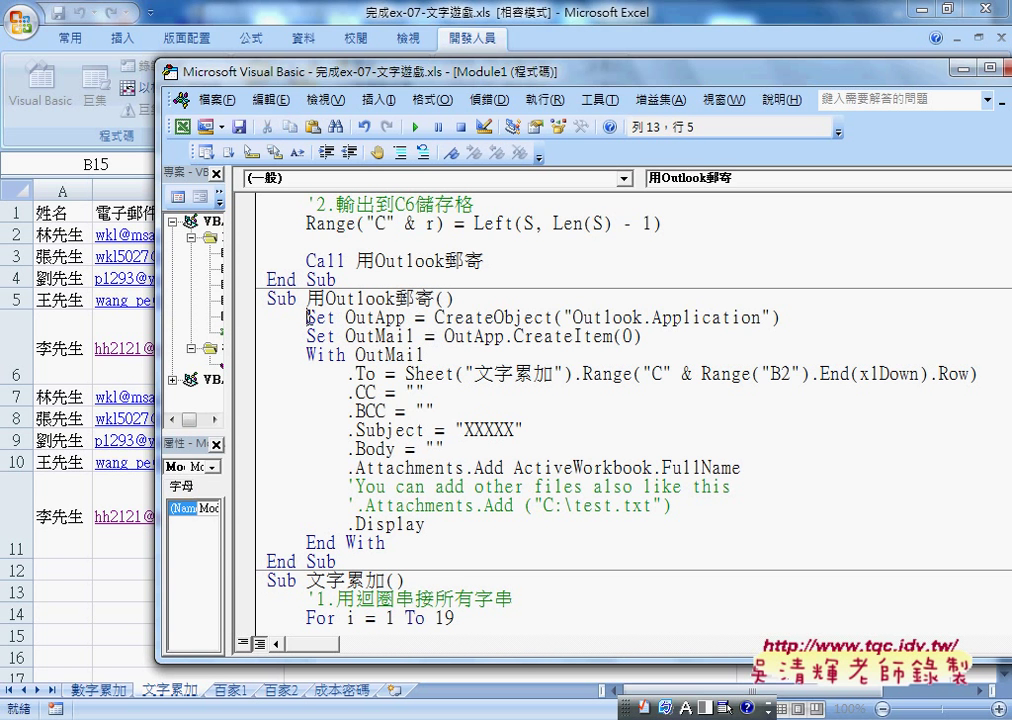
left_click_drag(306, 318, 336, 317)
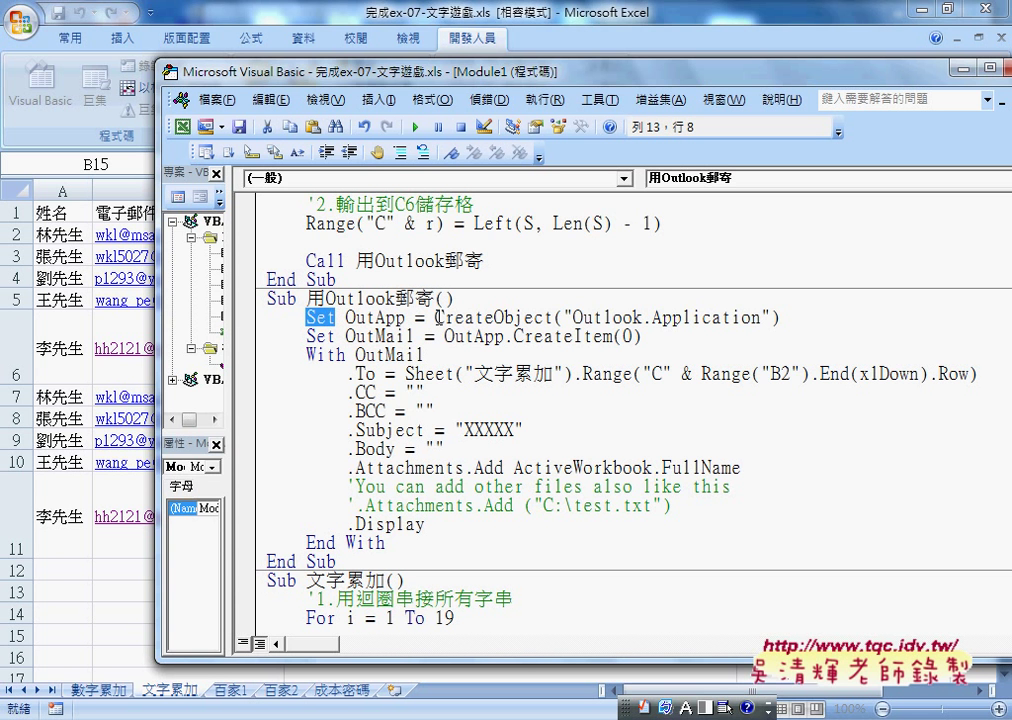
left_click_drag(434, 317, 553, 316)
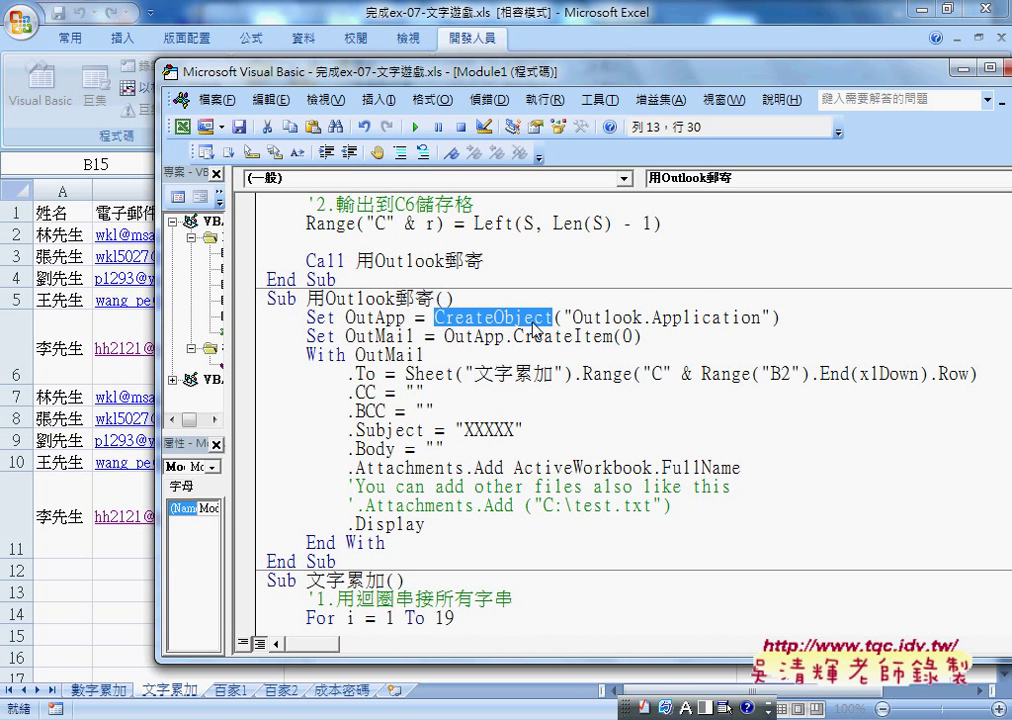
left_click_drag(573, 318, 642, 318)
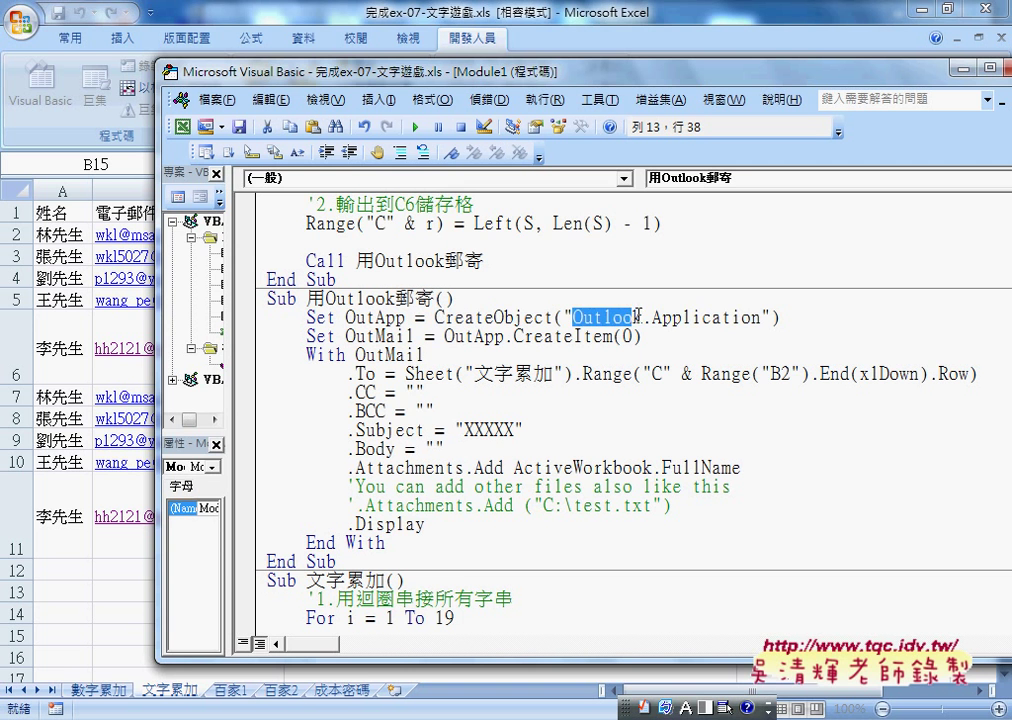
left_click(574, 318)
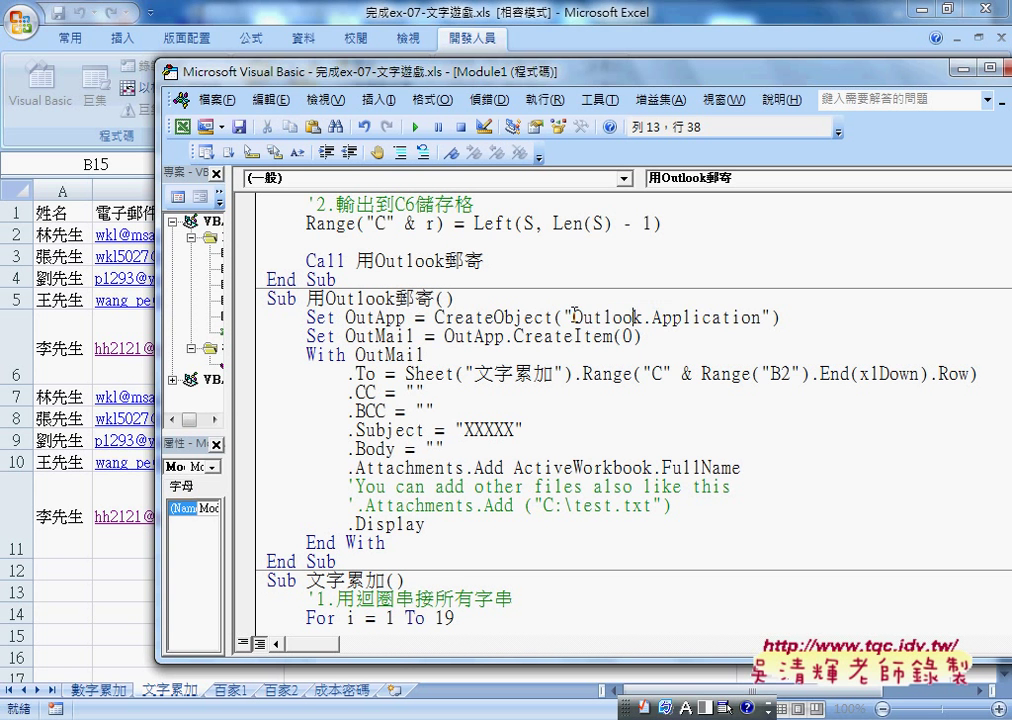
left_click_drag(575, 317, 765, 320)
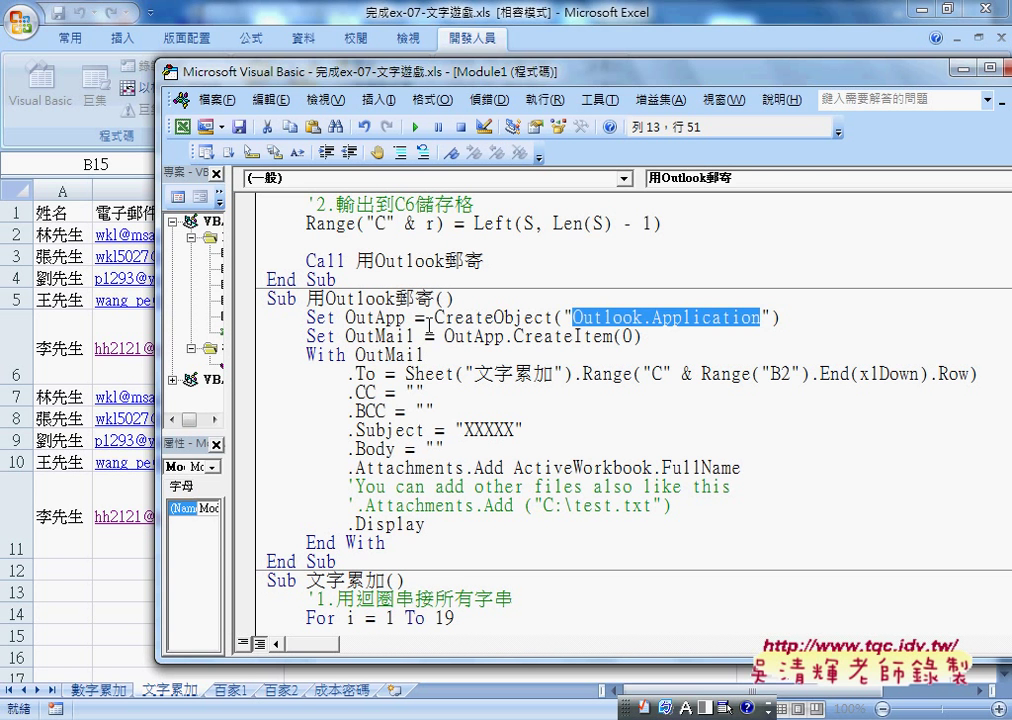
left_click_drag(404, 318, 345, 318)
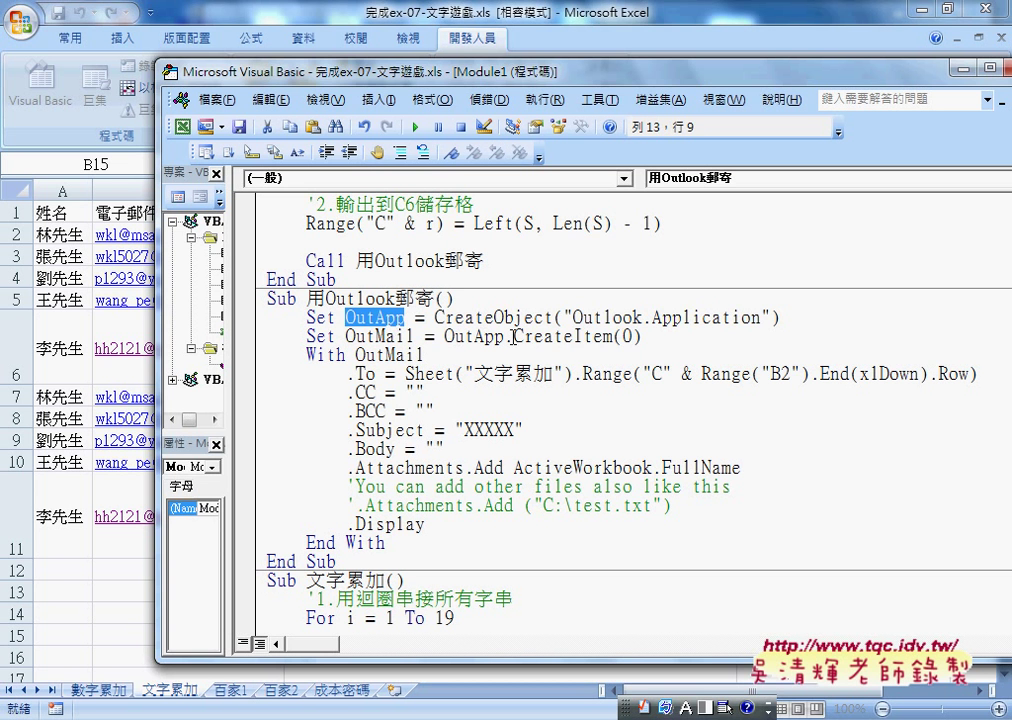
left_click_drag(513, 336, 648, 339)
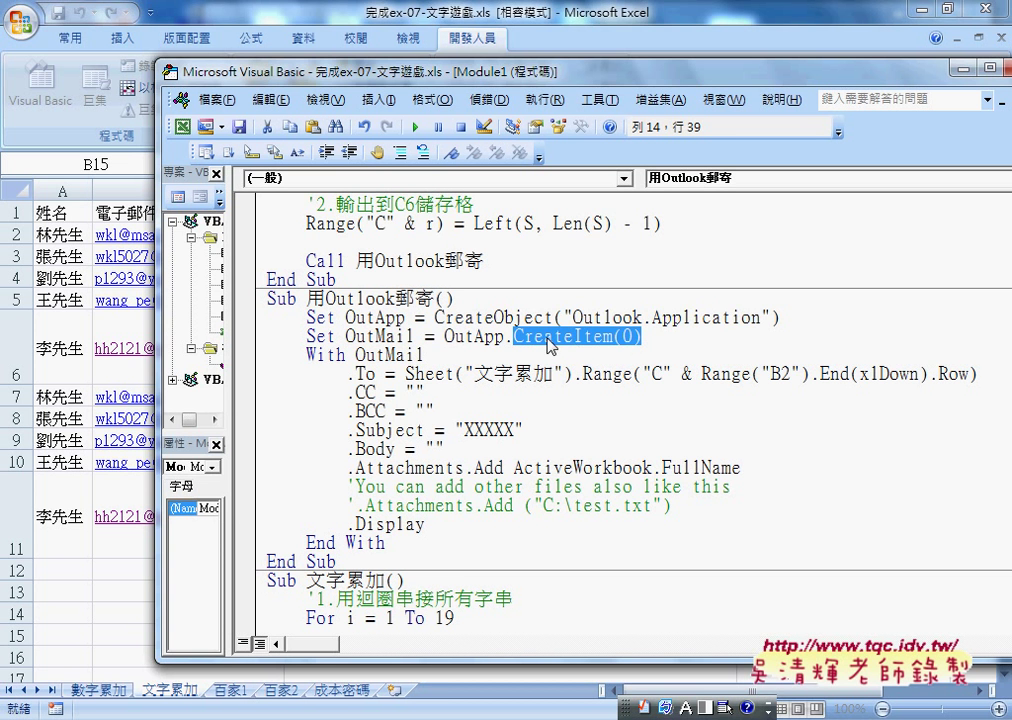
left_click_drag(413, 336, 345, 336)
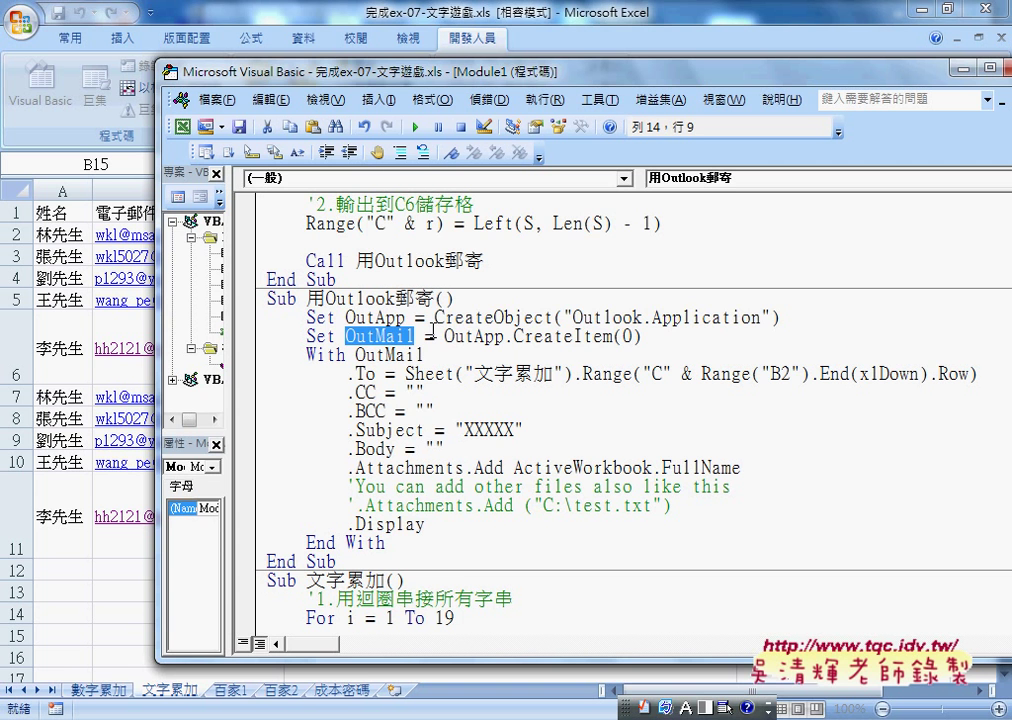
left_click_drag(306, 318, 789, 327)
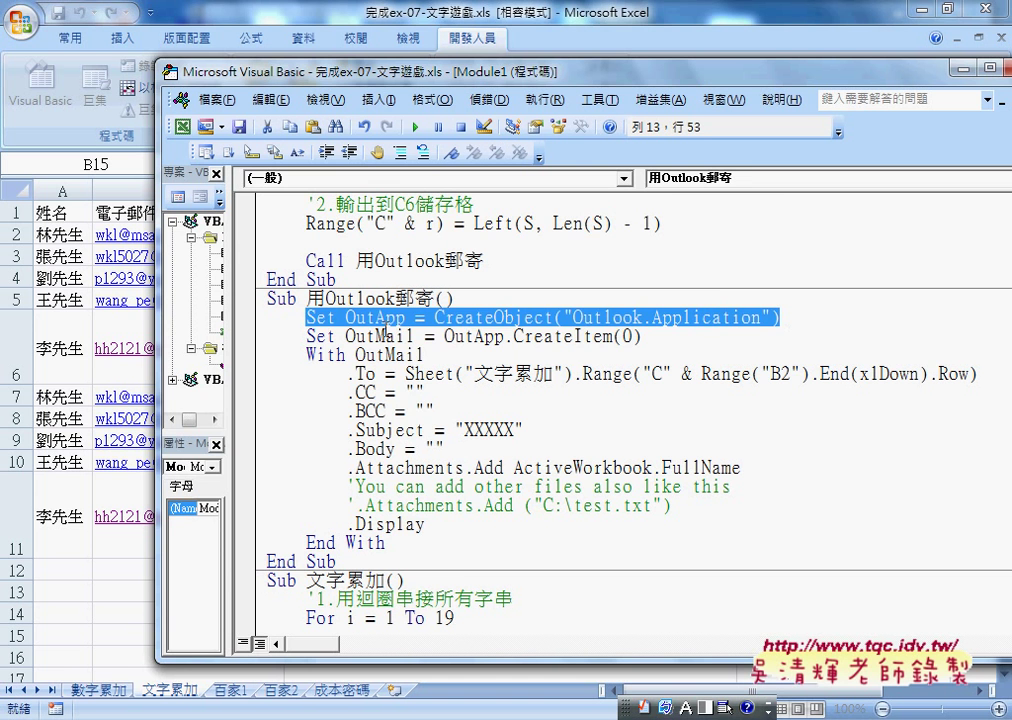
left_click_drag(346, 336, 661, 344)
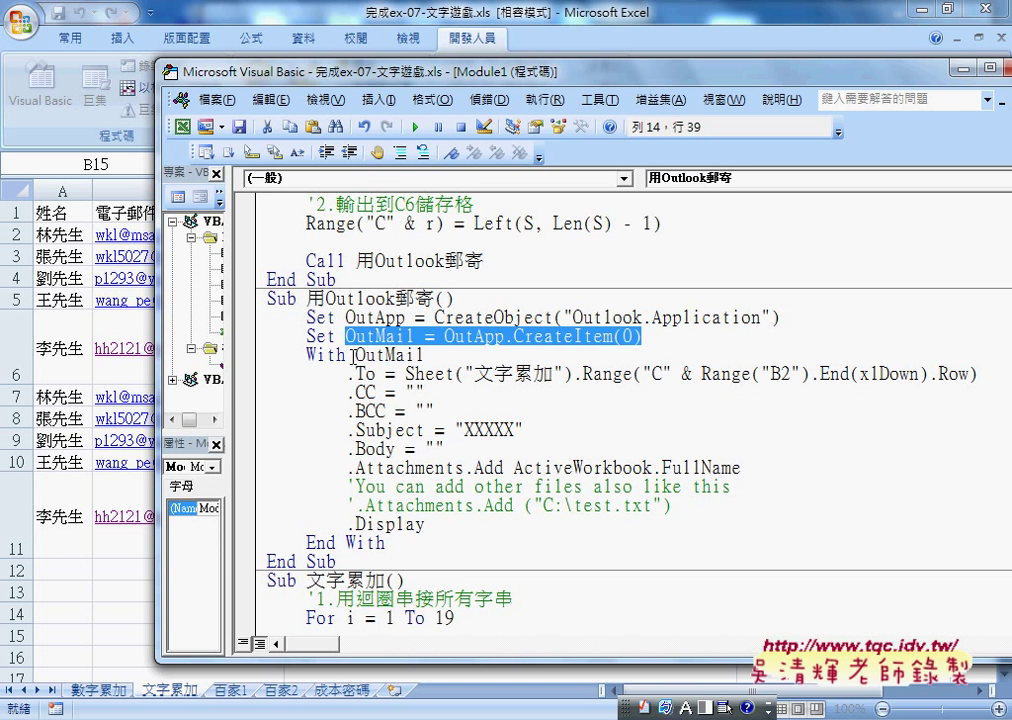
Highlight OutMail in the With OutMail line several times while explaining it.
left_click_drag(355, 355, 424, 355)
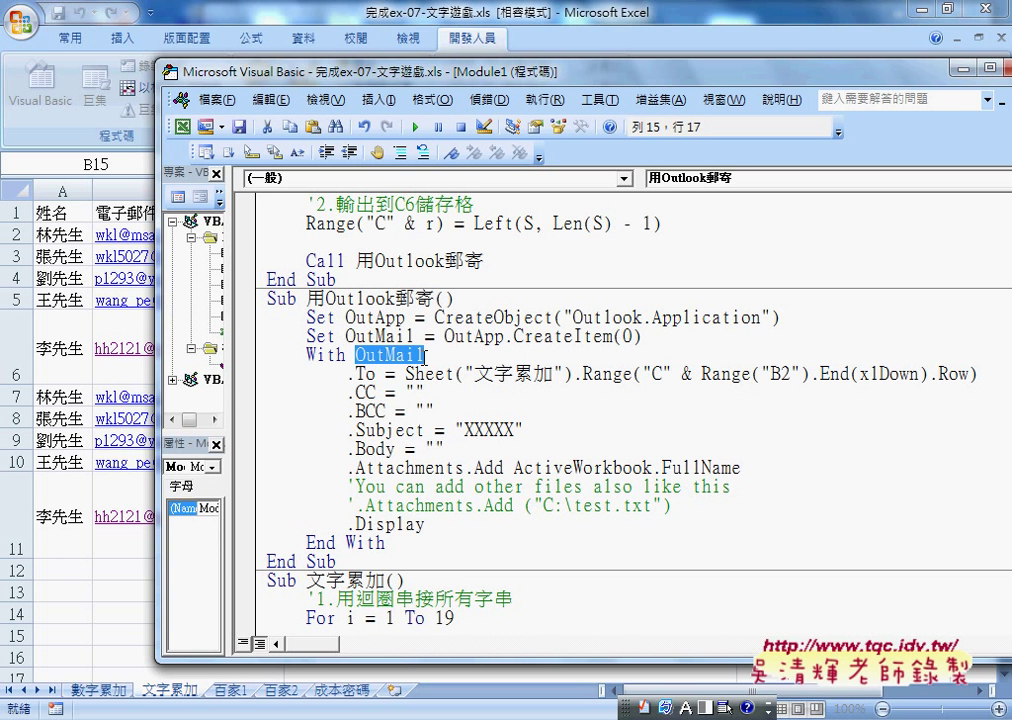
left_click(349, 374)
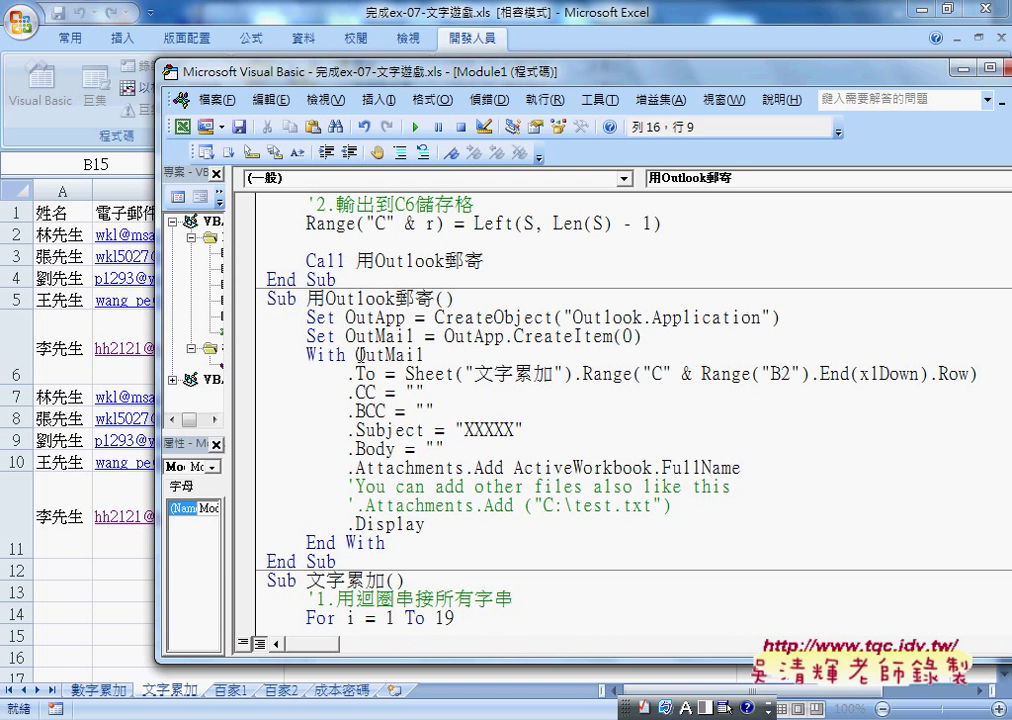
left_click_drag(355, 355, 424, 355)
left_click(316, 355)
left_click_drag(356, 355, 424, 355)
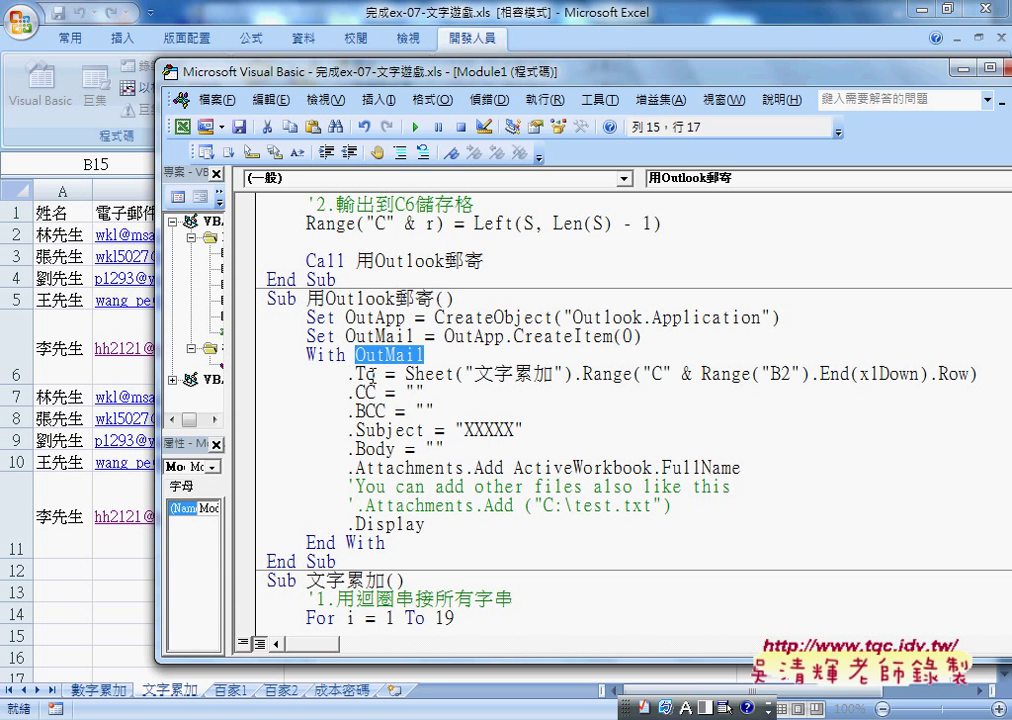
left_click(349, 375)
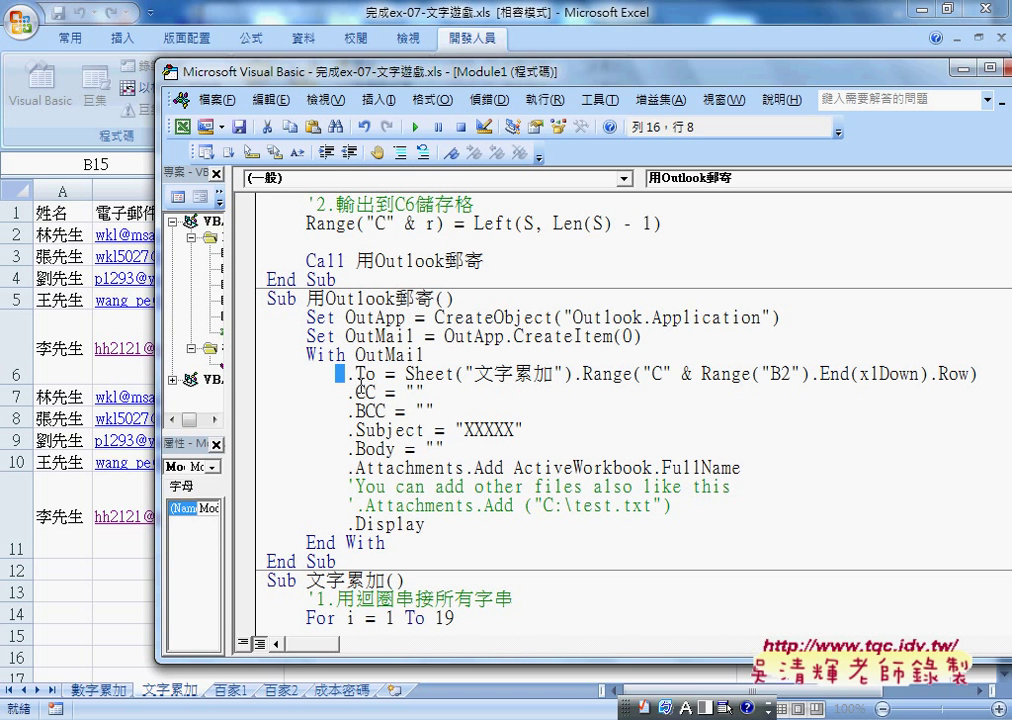
left_click_drag(356, 354, 428, 354)
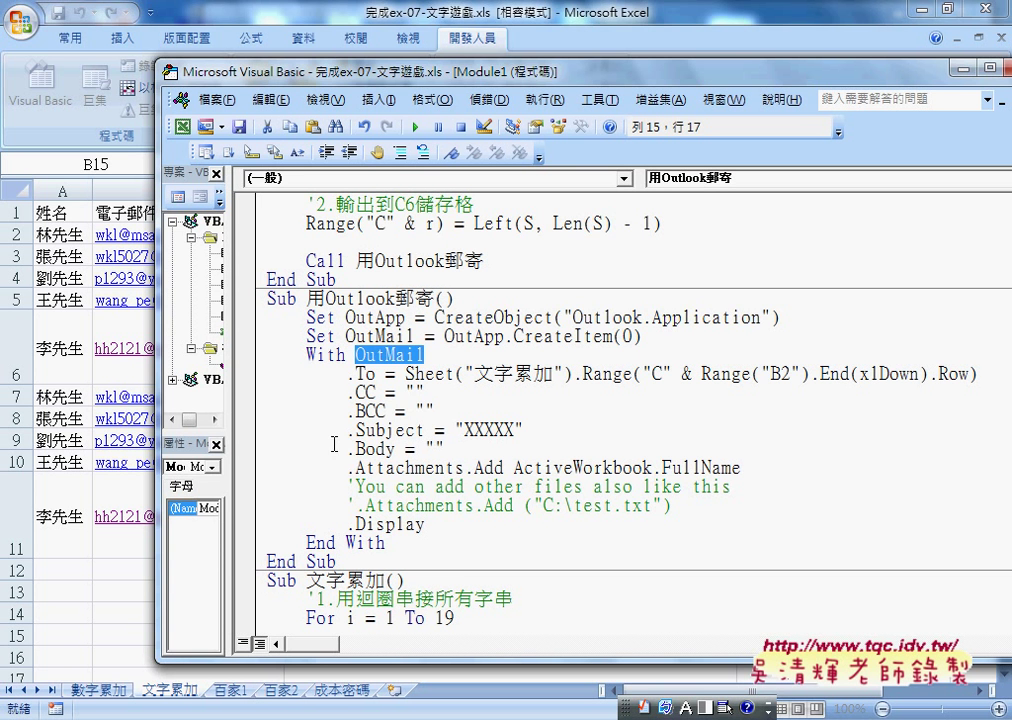
Mark the With keyword, the .To indentation and End With, then select Sheet("文字累加").
left_click_drag(306, 354, 425, 354)
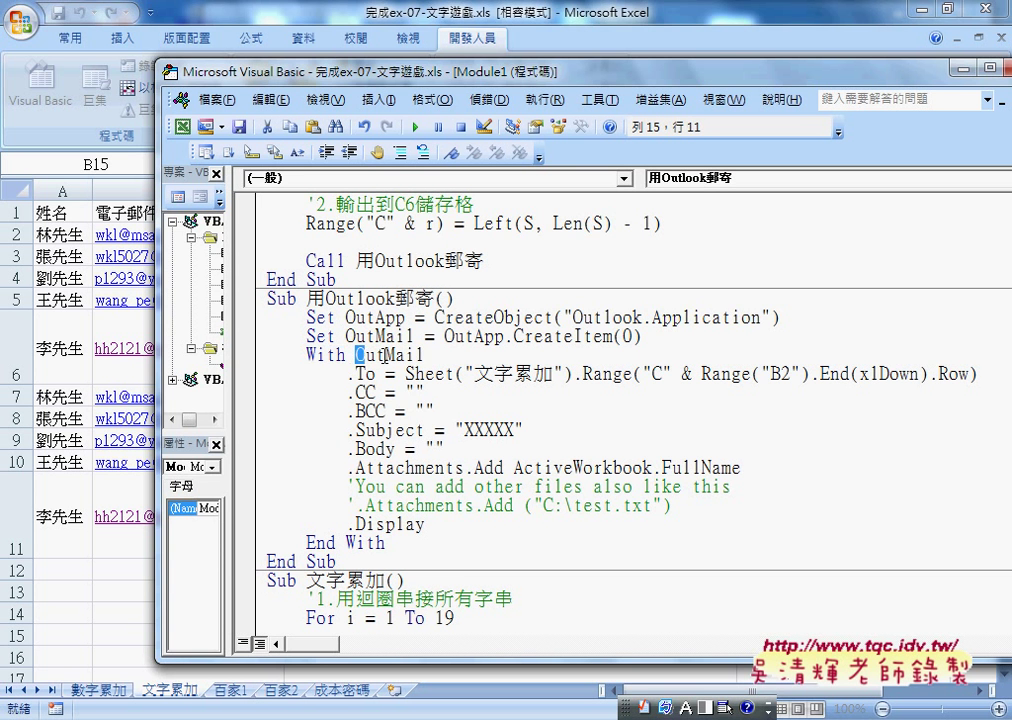
left_click(347, 374)
left_click_drag(348, 374, 306, 374)
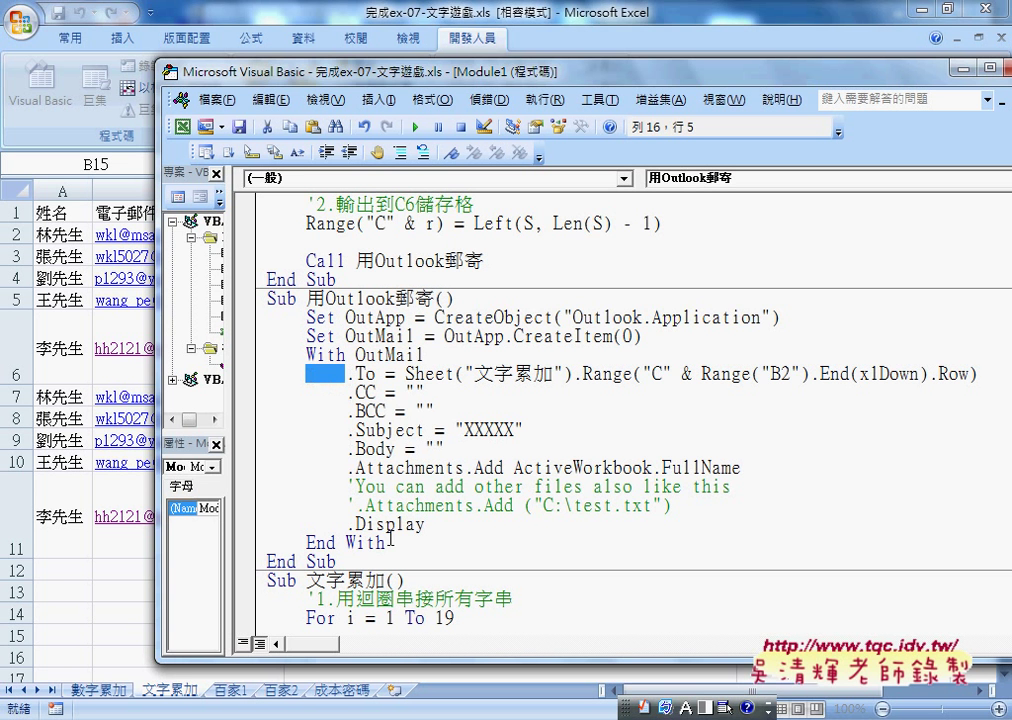
left_click_drag(384, 542, 306, 542)
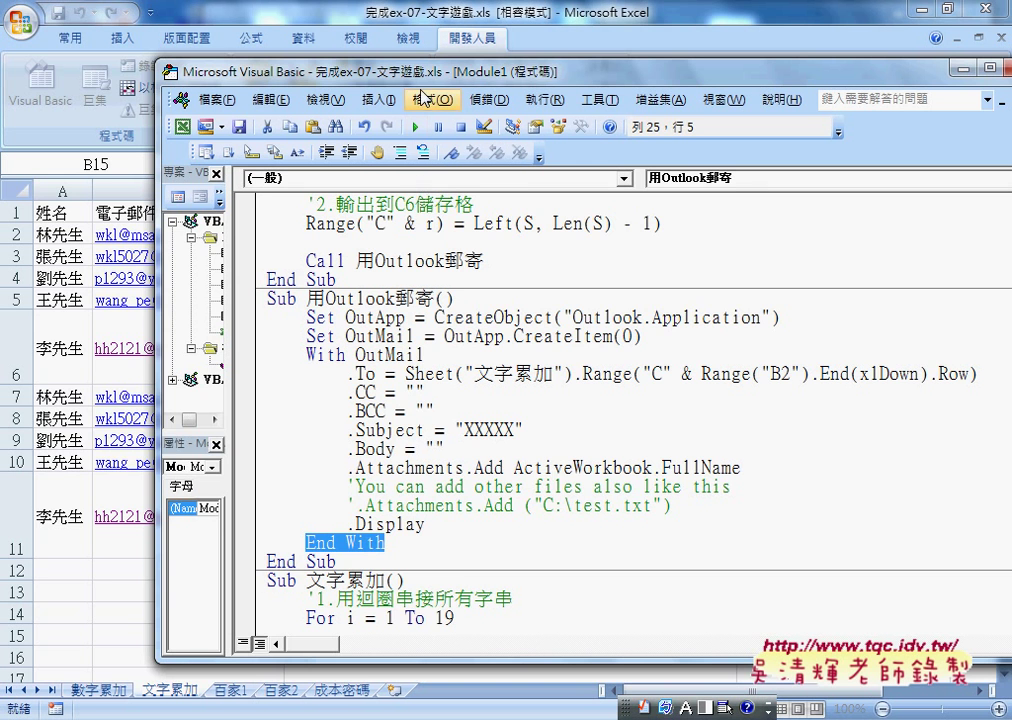
left_click_drag(340, 72, 223, 66)
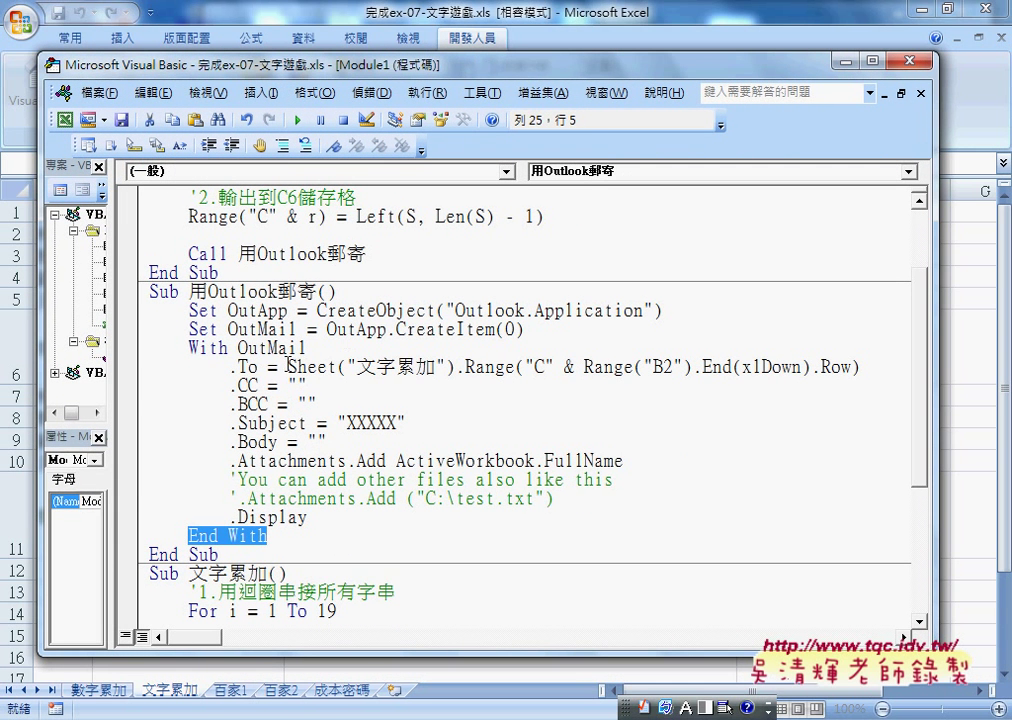
left_click_drag(287, 367, 457, 367)
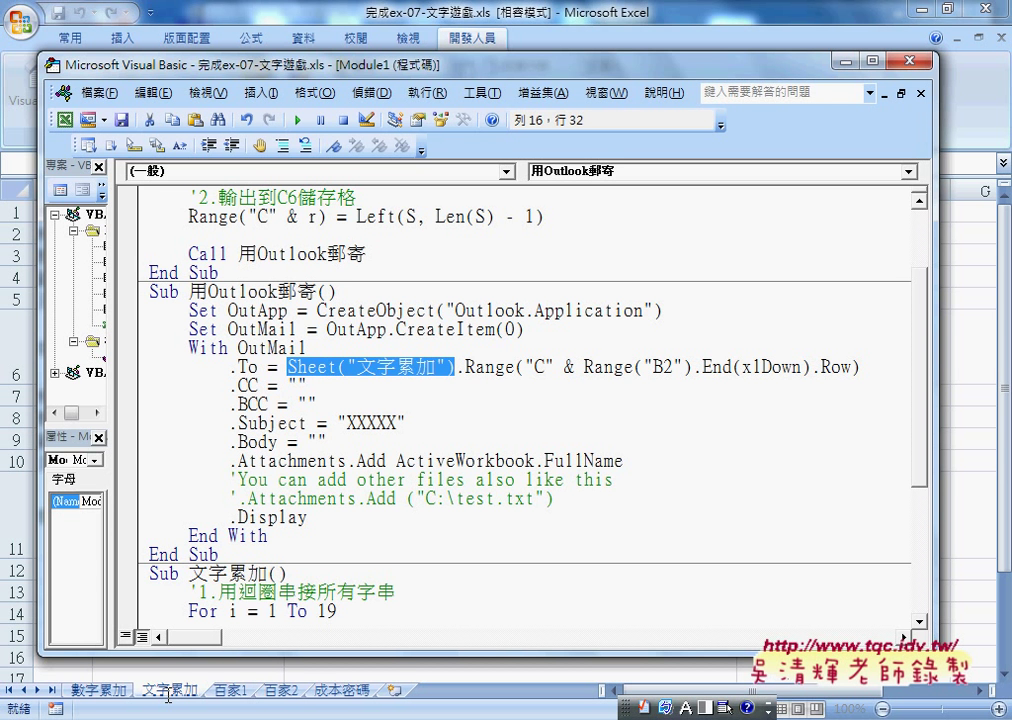
Mark the 文字累加 sheet, Range("B2"), .To, .CC and .BCC with red pen annotations.
key("shift")
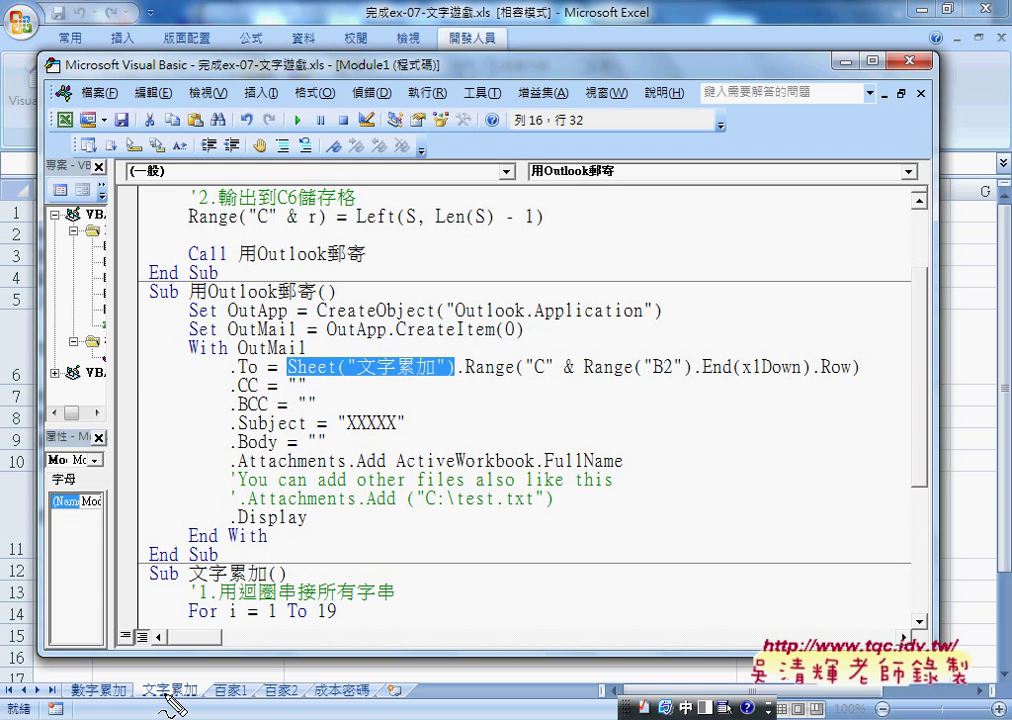
left_click_drag(340, 376, 442, 377)
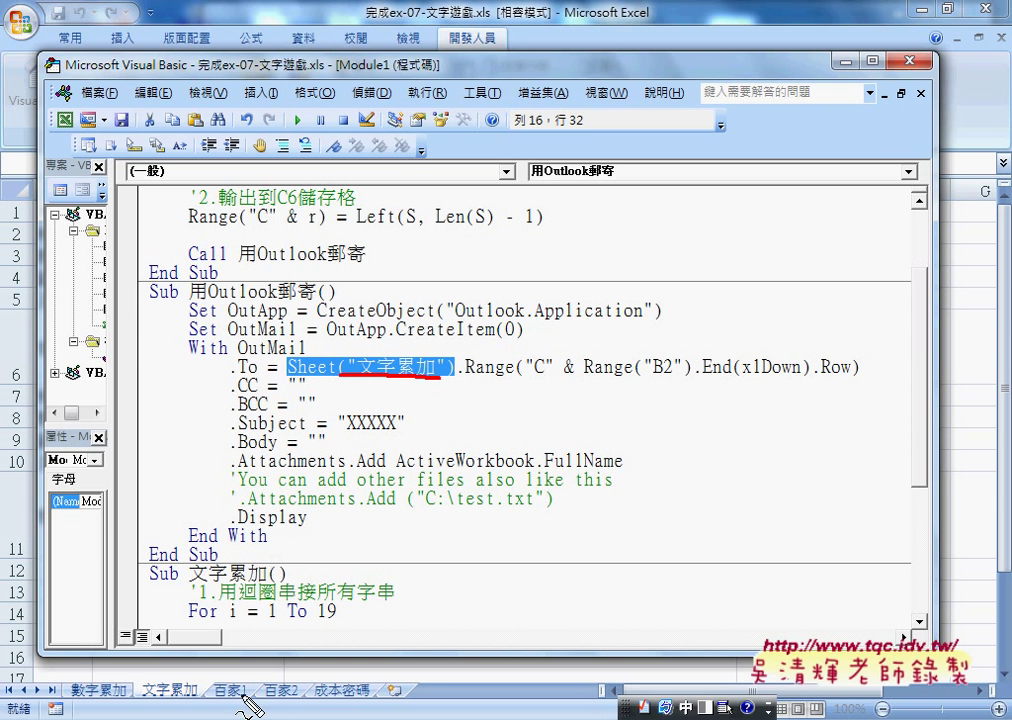
mouse_move(178, 706)
left_mouse_down()
mouse_move(130, 688)
mouse_move(152, 672)
left_mouse_up()
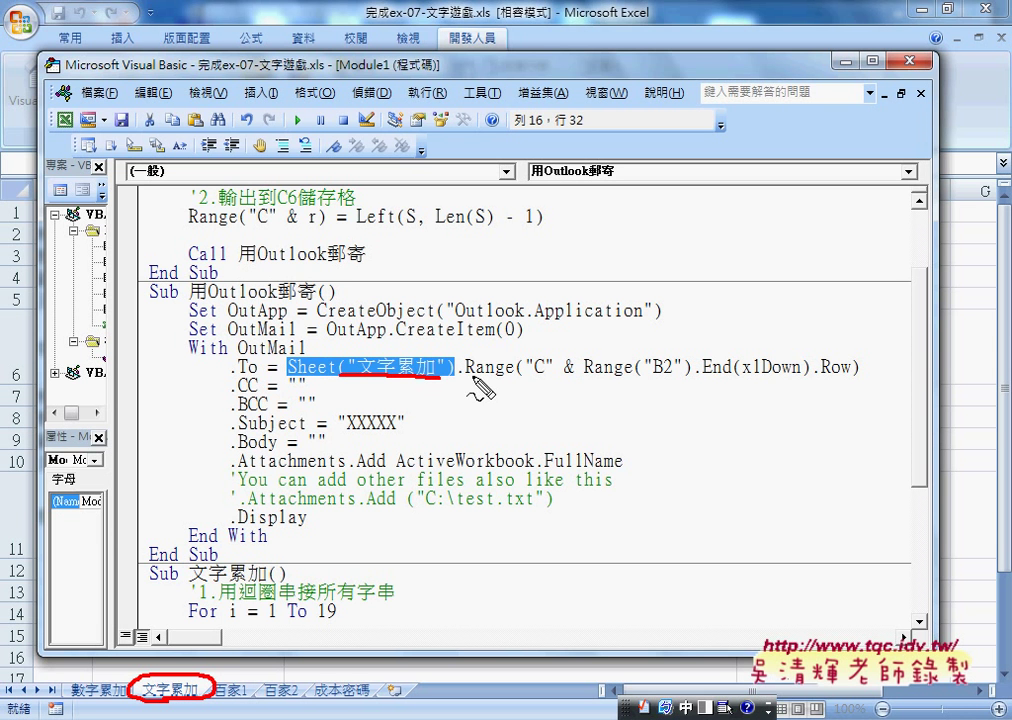
left_click_drag(466, 373, 850, 369)
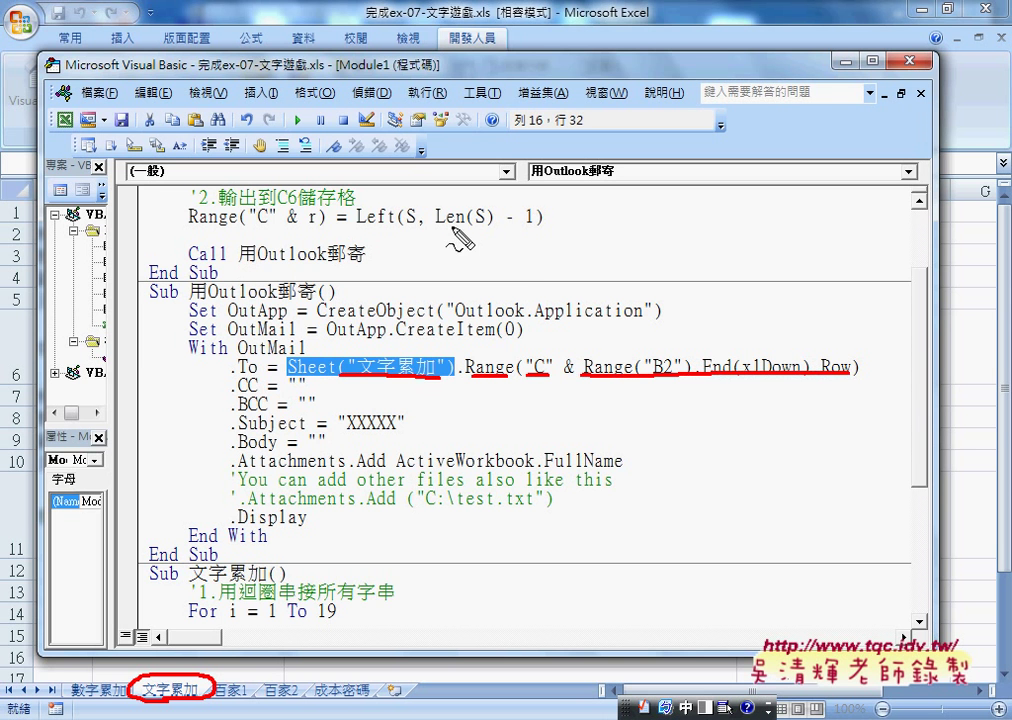
mouse_move(552, 241)
left_mouse_down()
mouse_move(696, 348)
mouse_move(711, 343)
left_mouse_up()
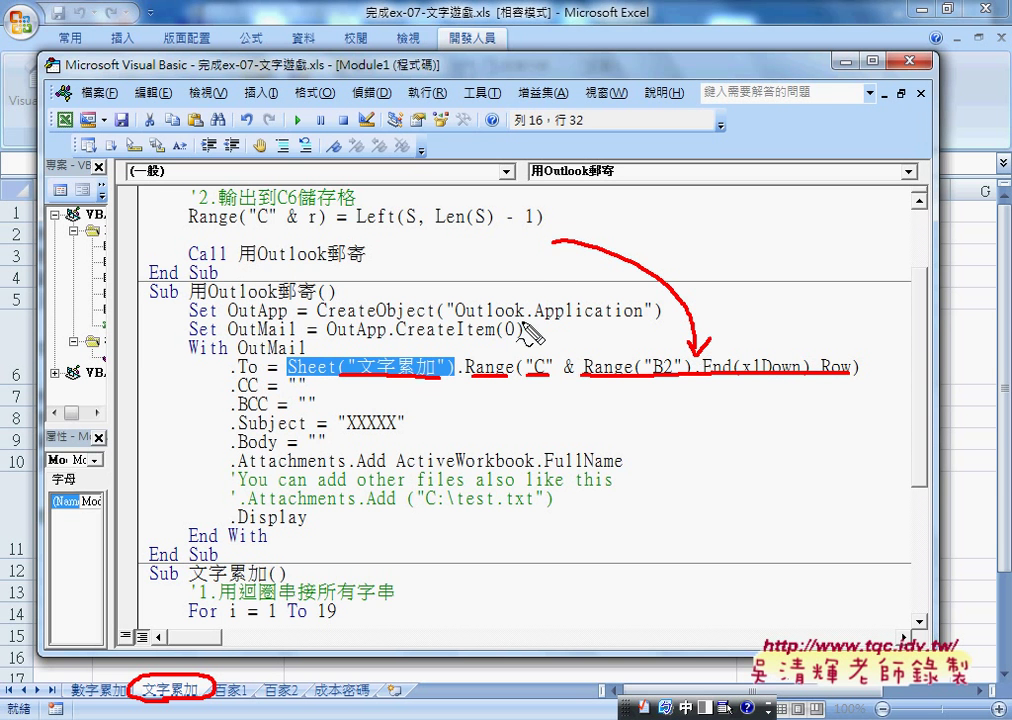
left_click_drag(258, 377, 229, 377)
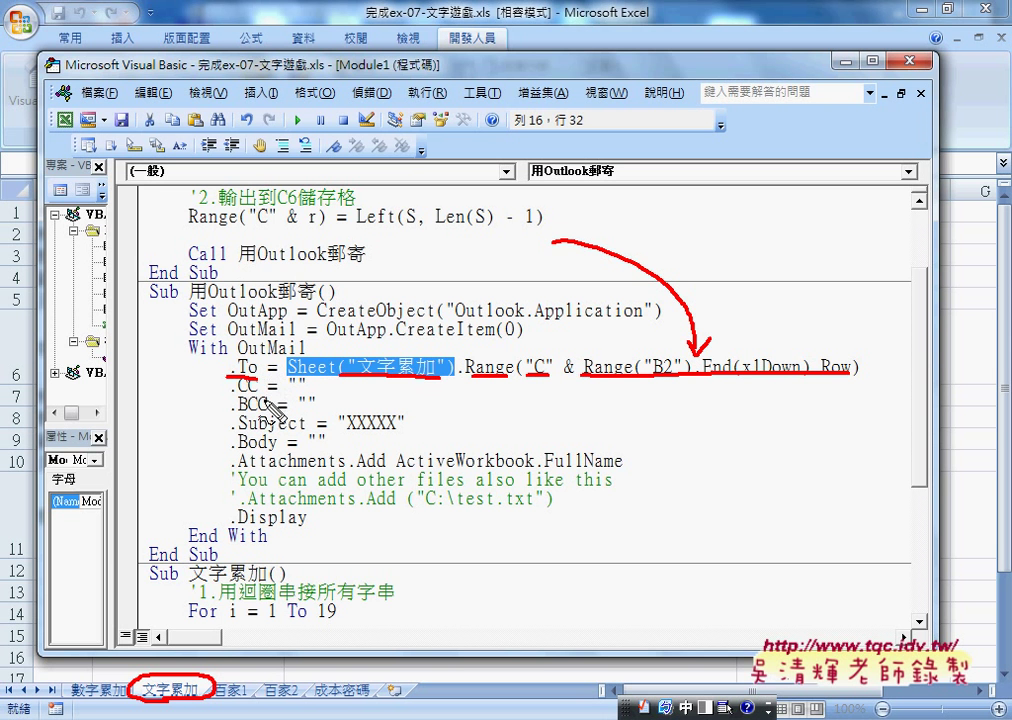
mouse_move(257, 395)
left_mouse_down()
mouse_move(234, 396)
mouse_move(270, 412)
left_mouse_up()
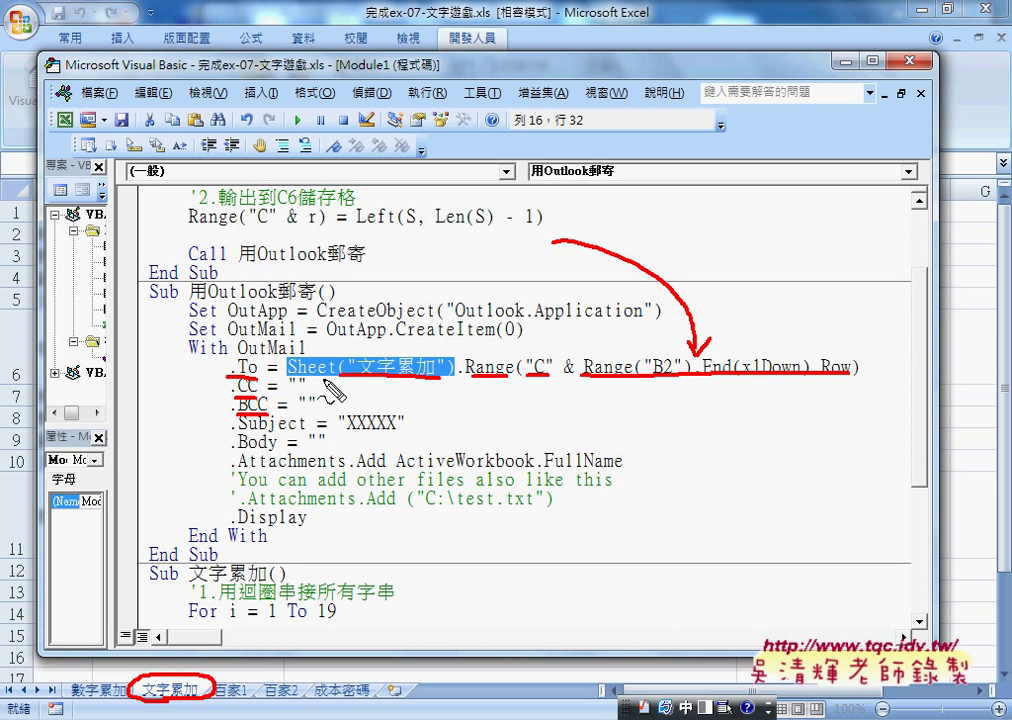
mouse_move(333, 368)
left_mouse_down()
mouse_move(308, 400)
mouse_move(316, 397)
left_mouse_up()
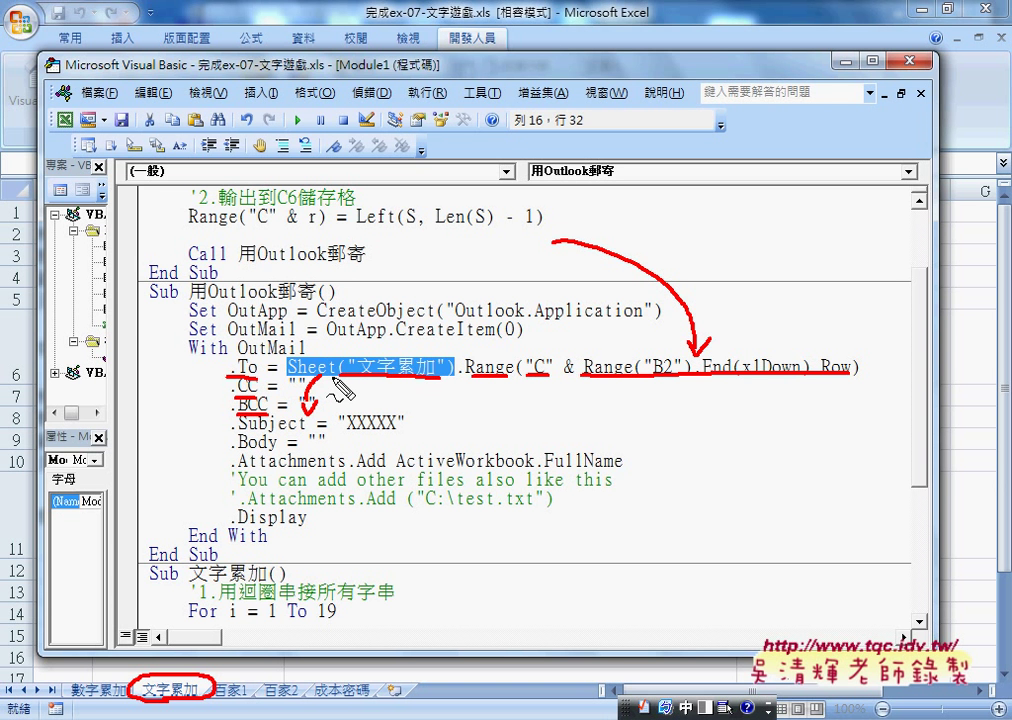
Underline .Subject, "XXXXX", .Body, .Attachments and Add "C:\test.txt", and circle the comment apostrophe.
left_click_drag(240, 433, 303, 431)
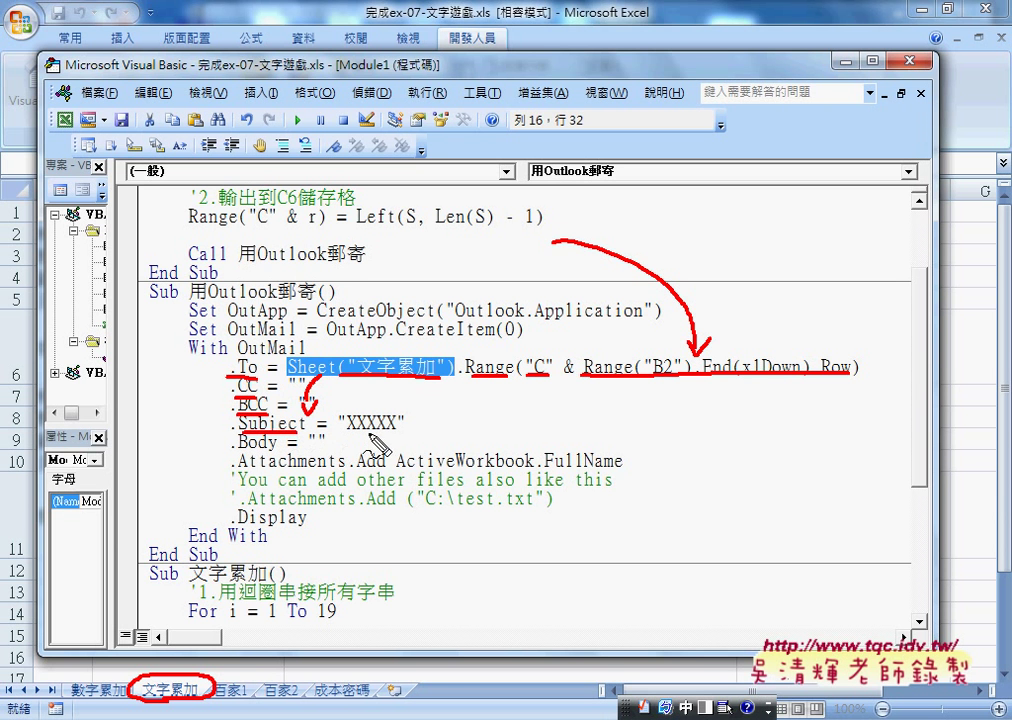
left_click_drag(347, 432, 400, 432)
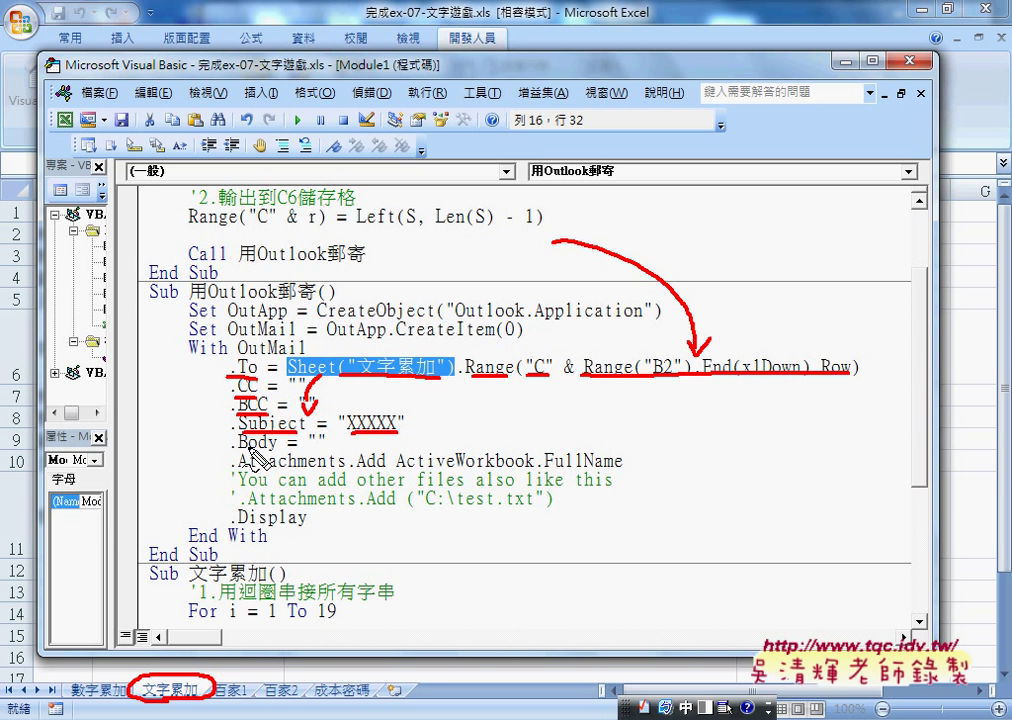
left_click_drag(238, 450, 326, 450)
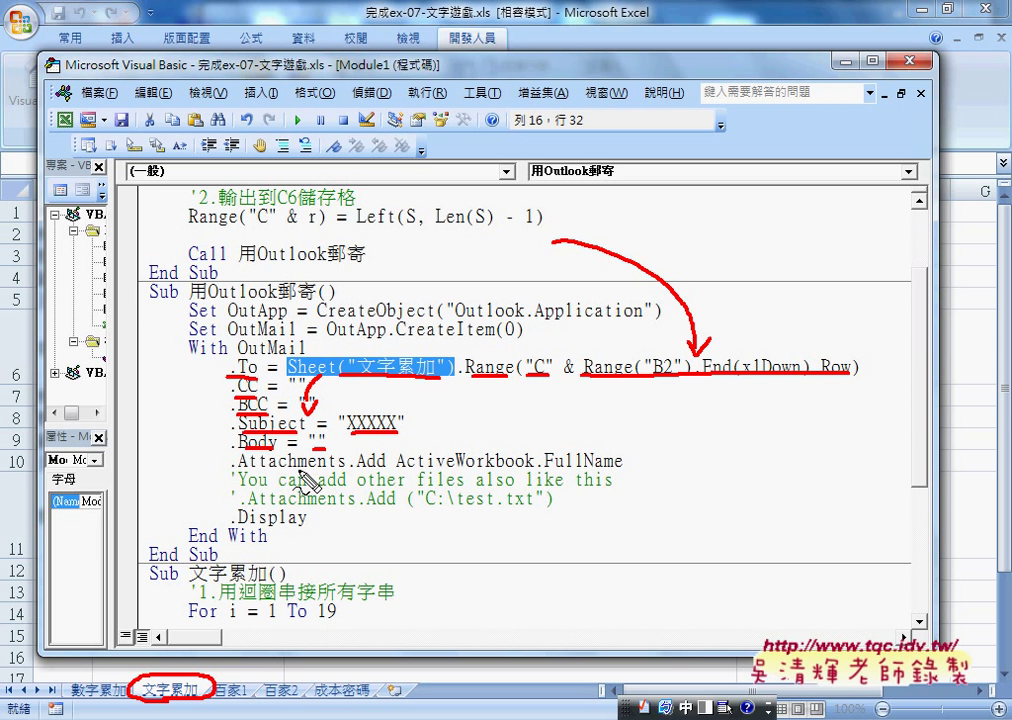
left_click_drag(237, 468, 326, 468)
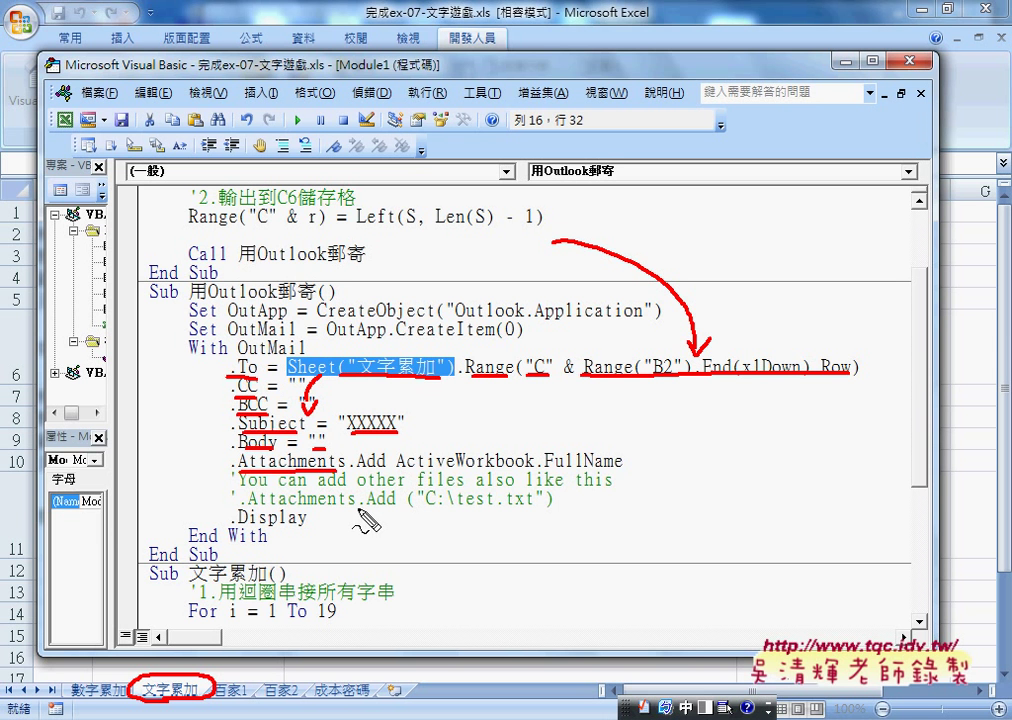
left_click_drag(370, 508, 537, 510)
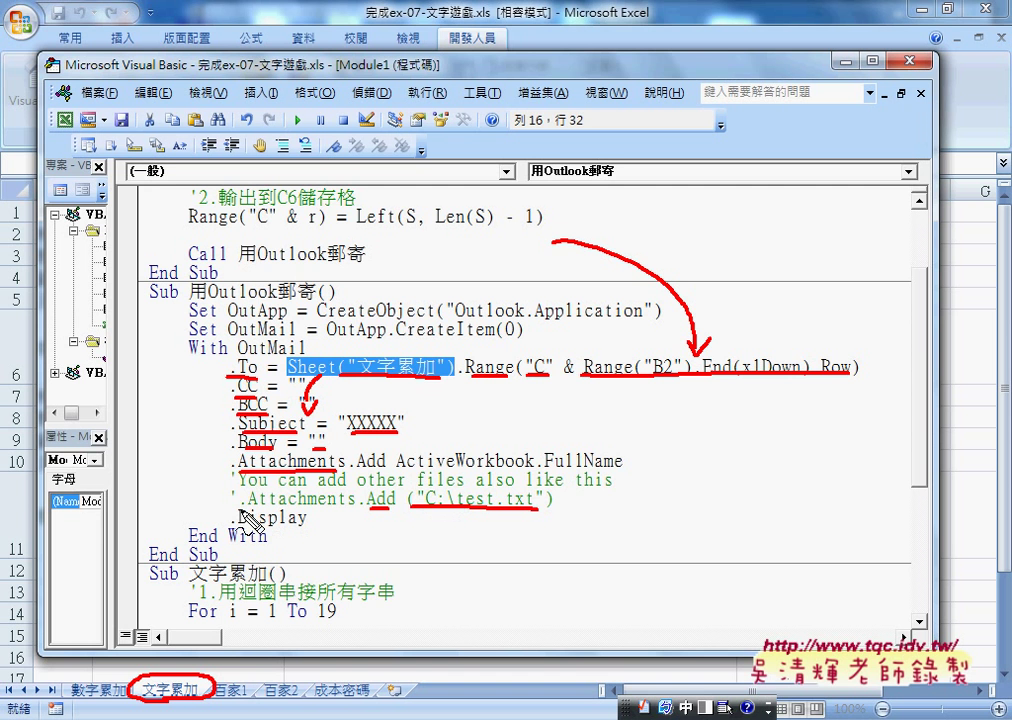
left_click_drag(224, 508, 234, 507)
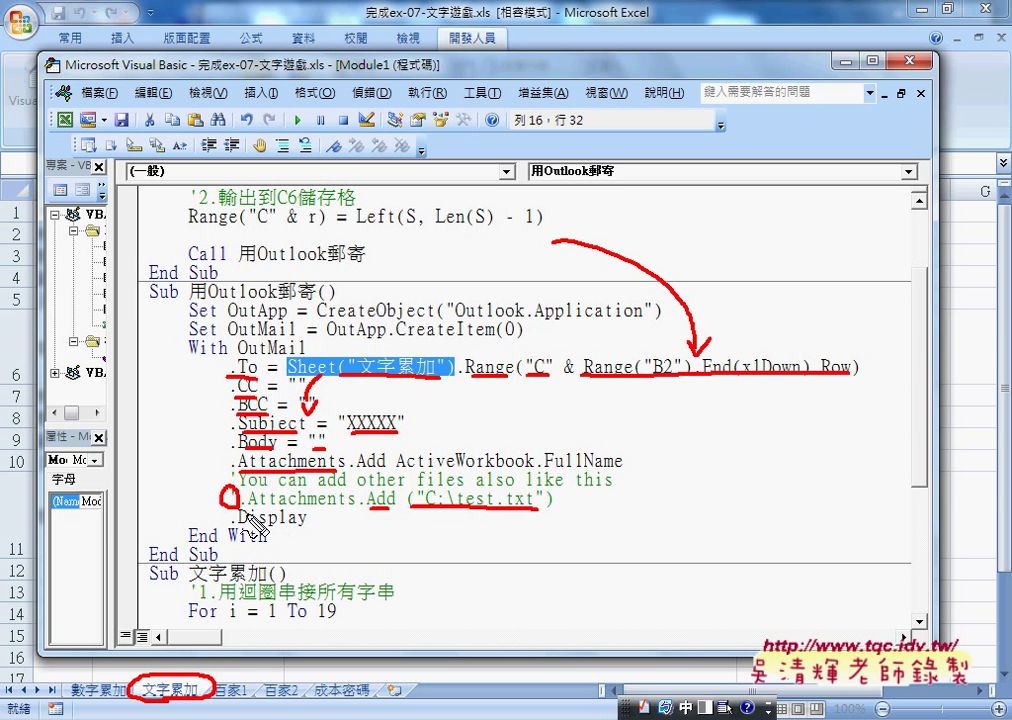
Underline the .Display method in red with the screen pen.
left_click_drag(237, 530, 302, 530)
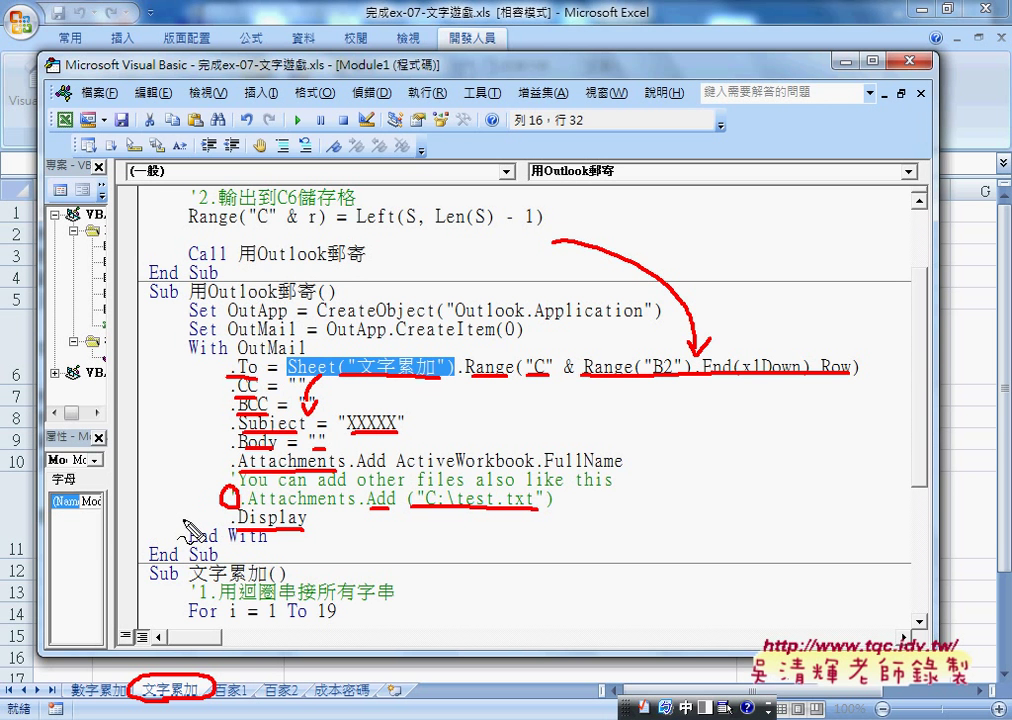
Clear the pen marks and copy the entire 用Outlook郵寄 sub.
key("Escape")
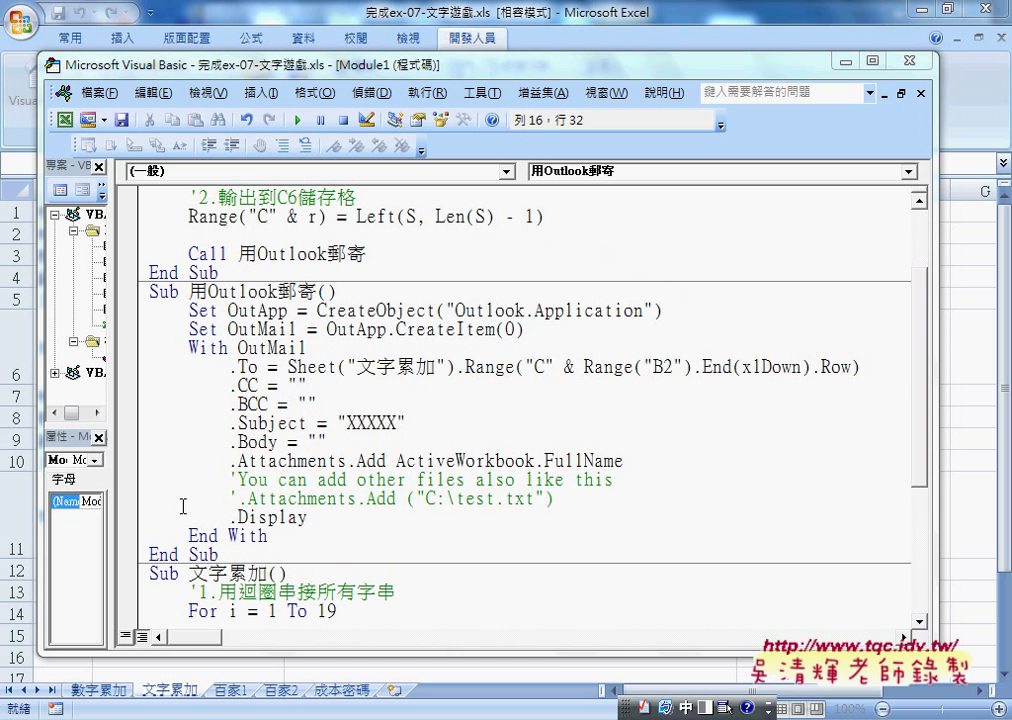
left_click_drag(287, 367, 454, 367)
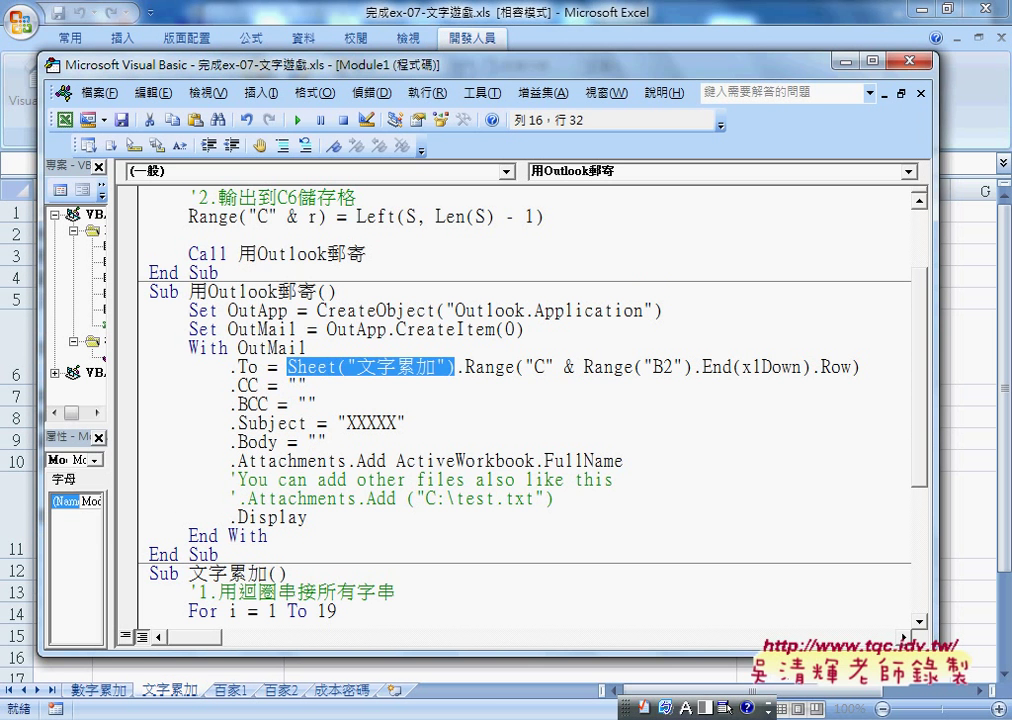
left_click_drag(289, 549, 150, 292)
right_click(203, 312)
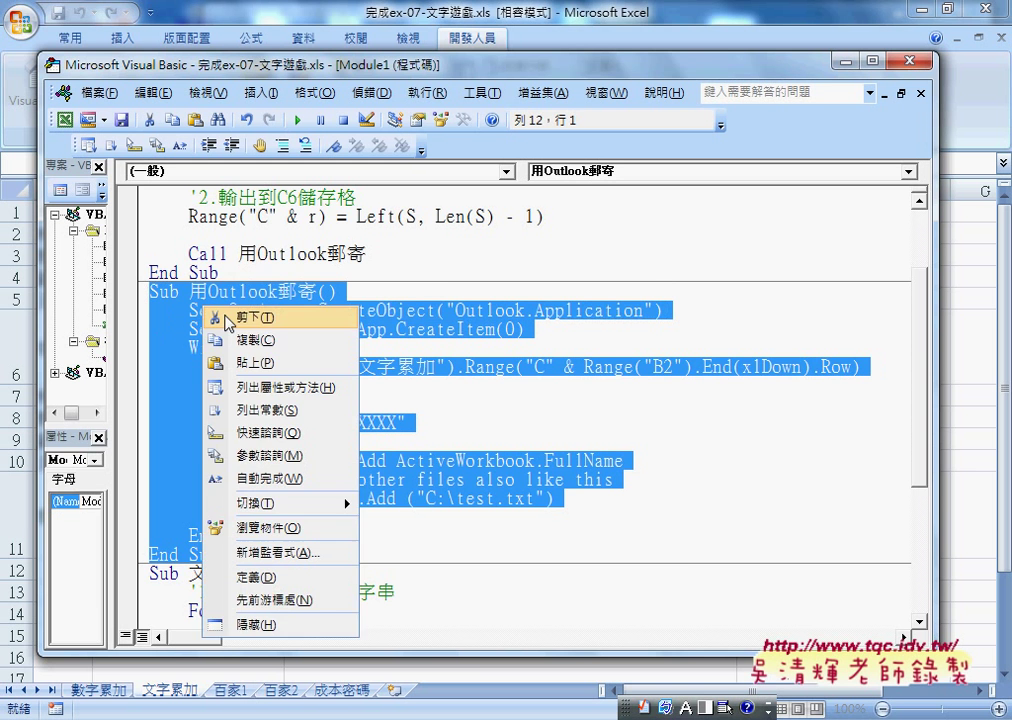
left_click(262, 341)
key("alt+Tab")
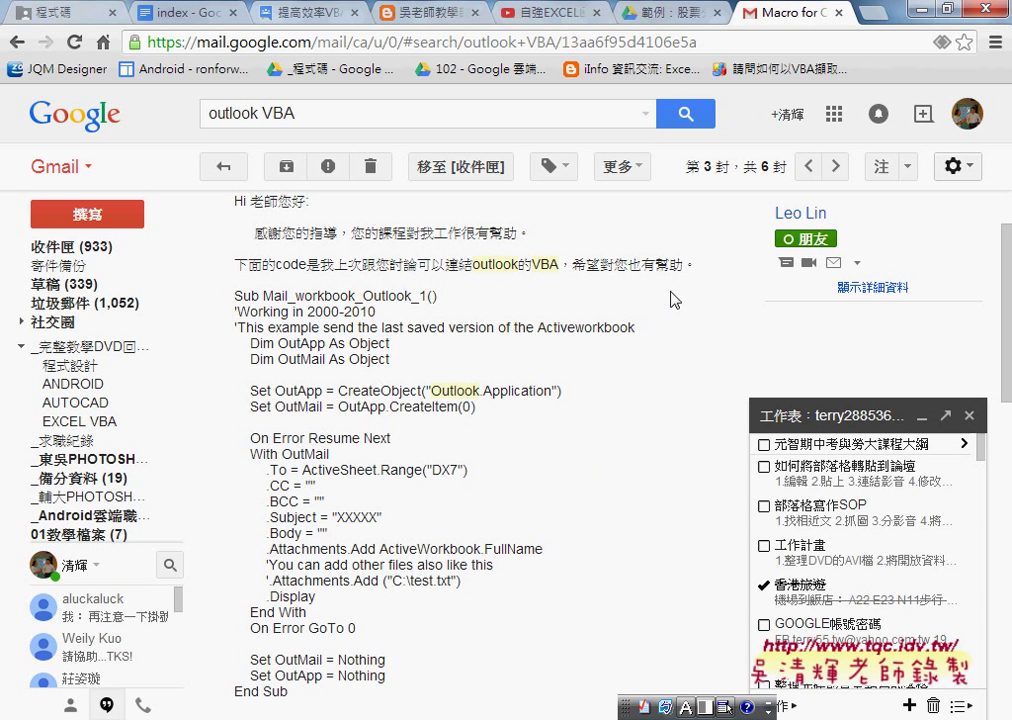
Paste the 用Outlook郵寄 sub below the second End Sub and format it with Code Pretty.
left_click(195, 14)
left_click(216, 520)
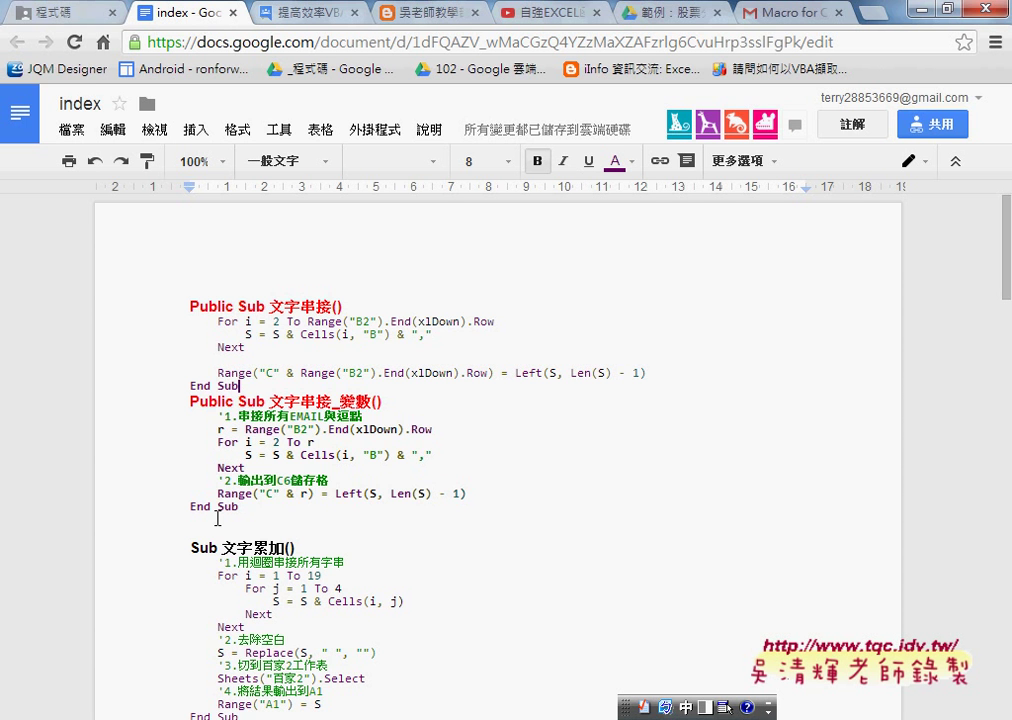
right_click(216, 520)
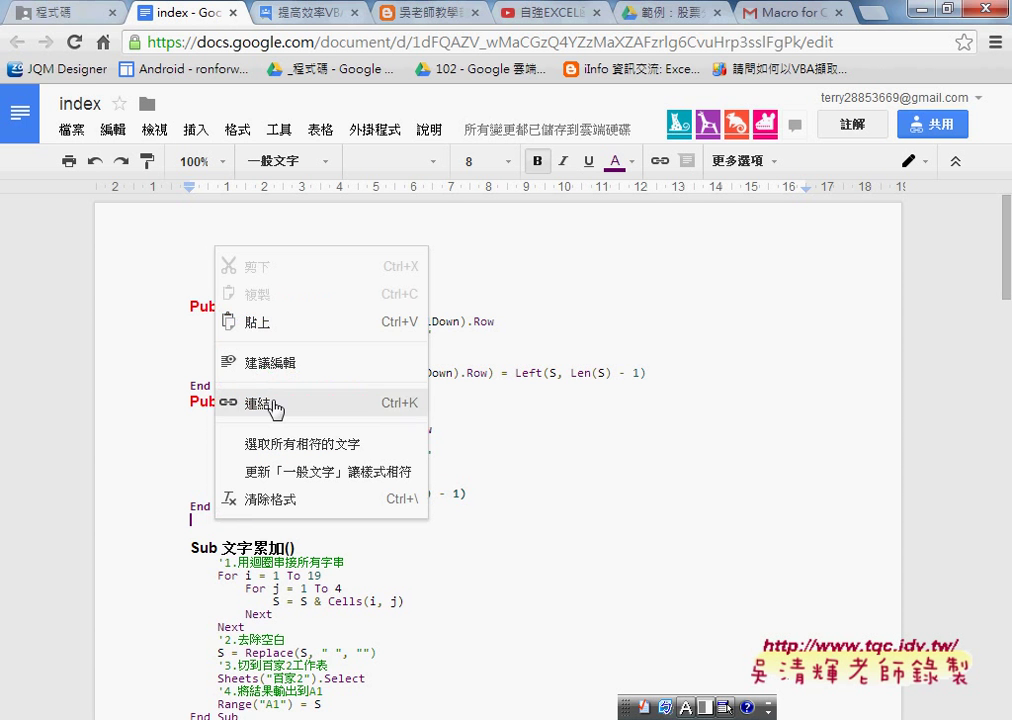
left_click(278, 330)
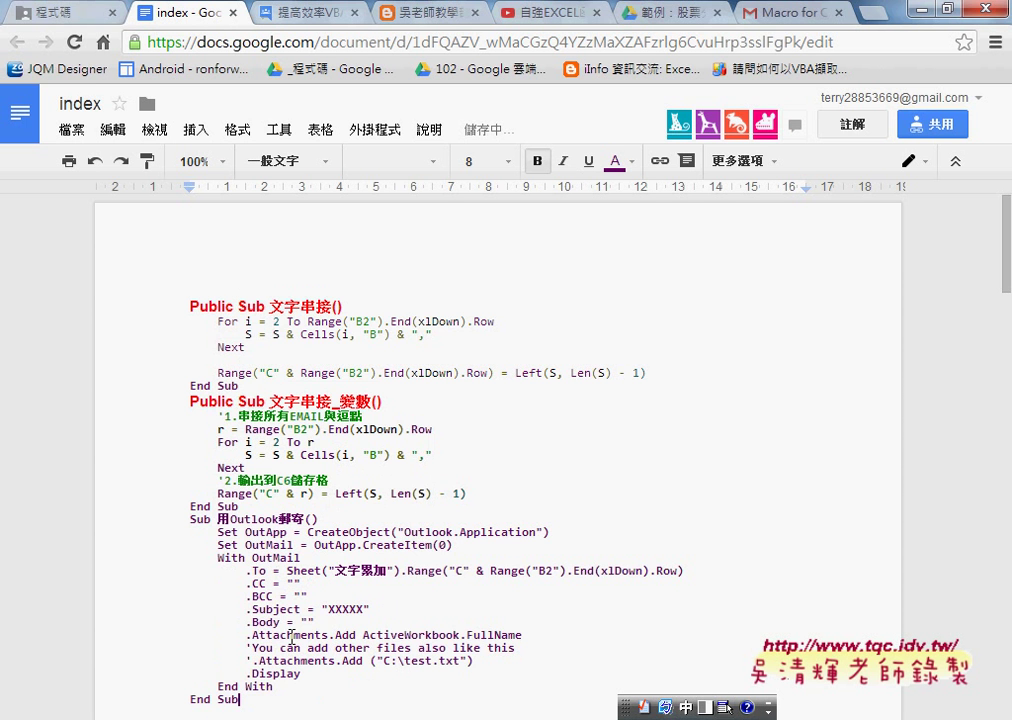
left_click_drag(240, 699, 135, 530)
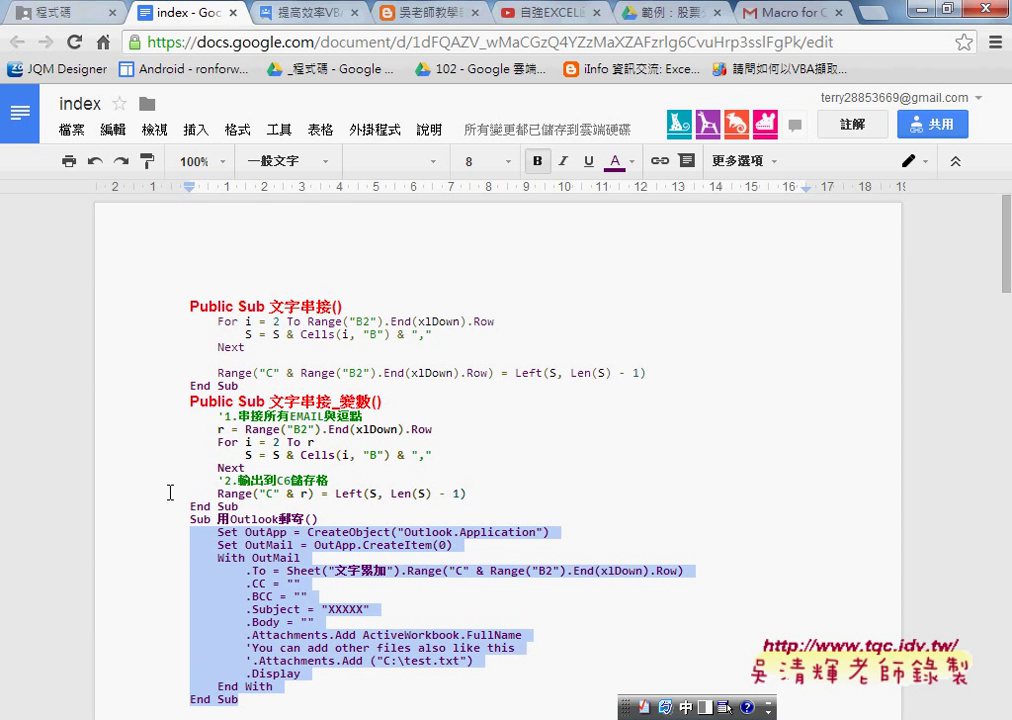
left_click(372, 130)
mouse_move(408, 163)
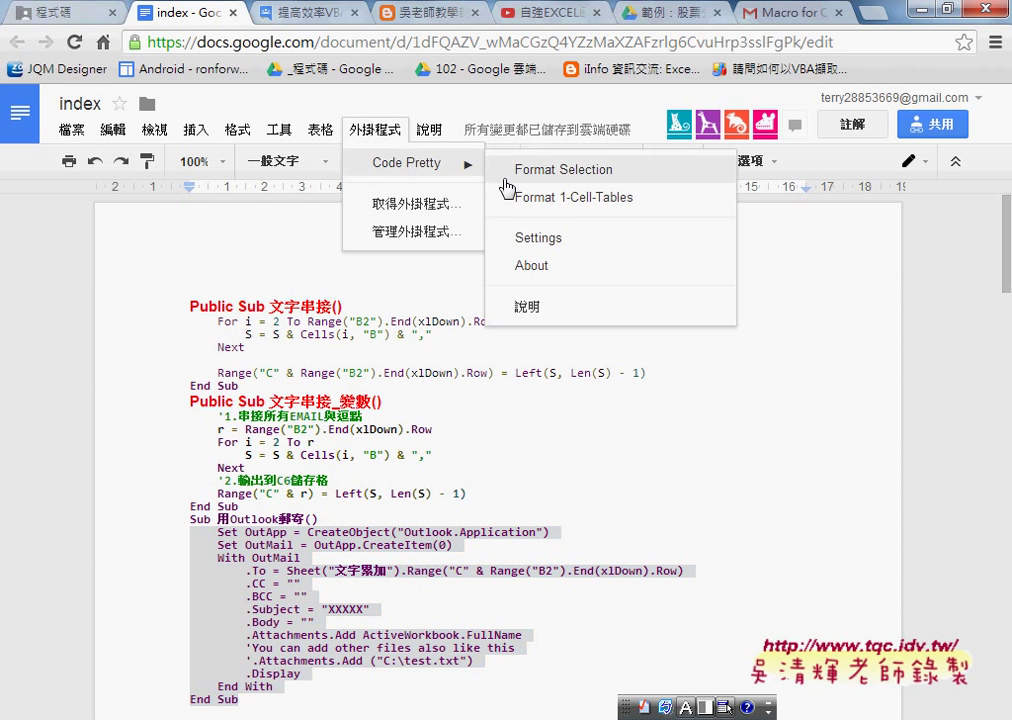
left_click(587, 183)
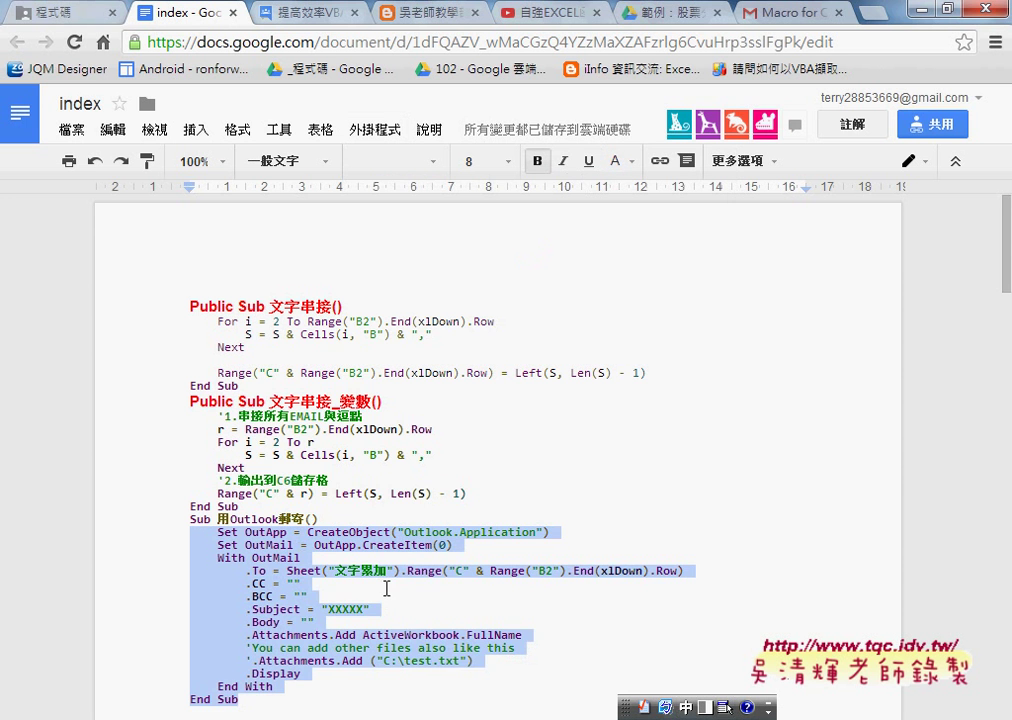
scroll(306, 465, "down", 1)
Copy the red bold 文字串接_變數 heading format onto the Sub 用Outlook郵寄() line with Paint format.
left_click(296, 420)
left_click_drag(296, 420, 183, 418)
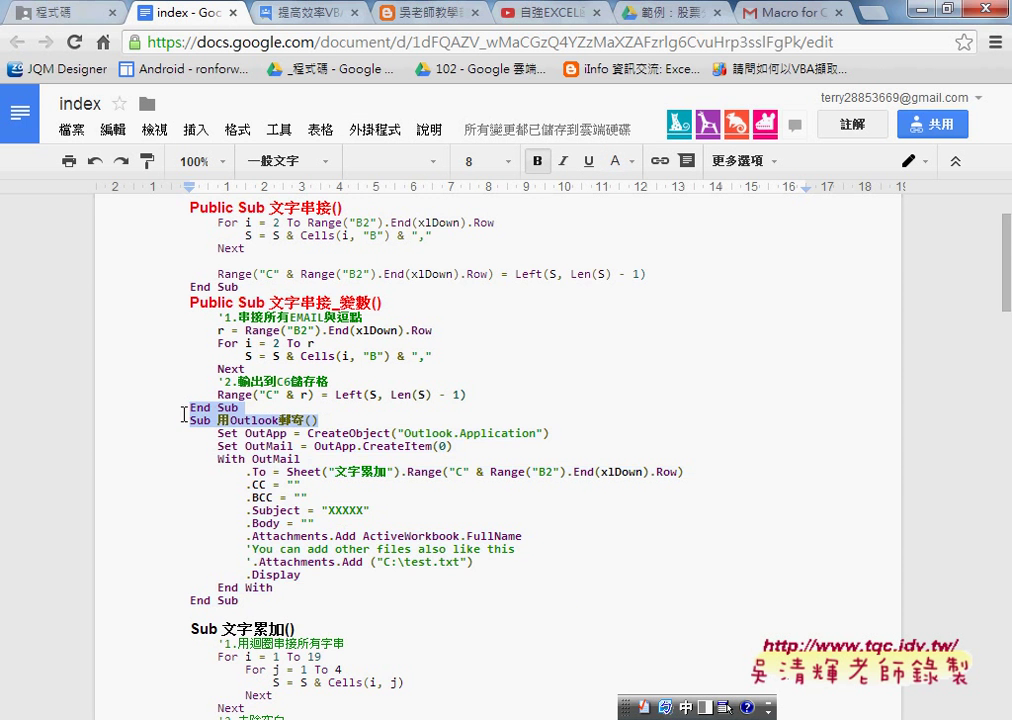
left_click_drag(400, 300, 215, 300)
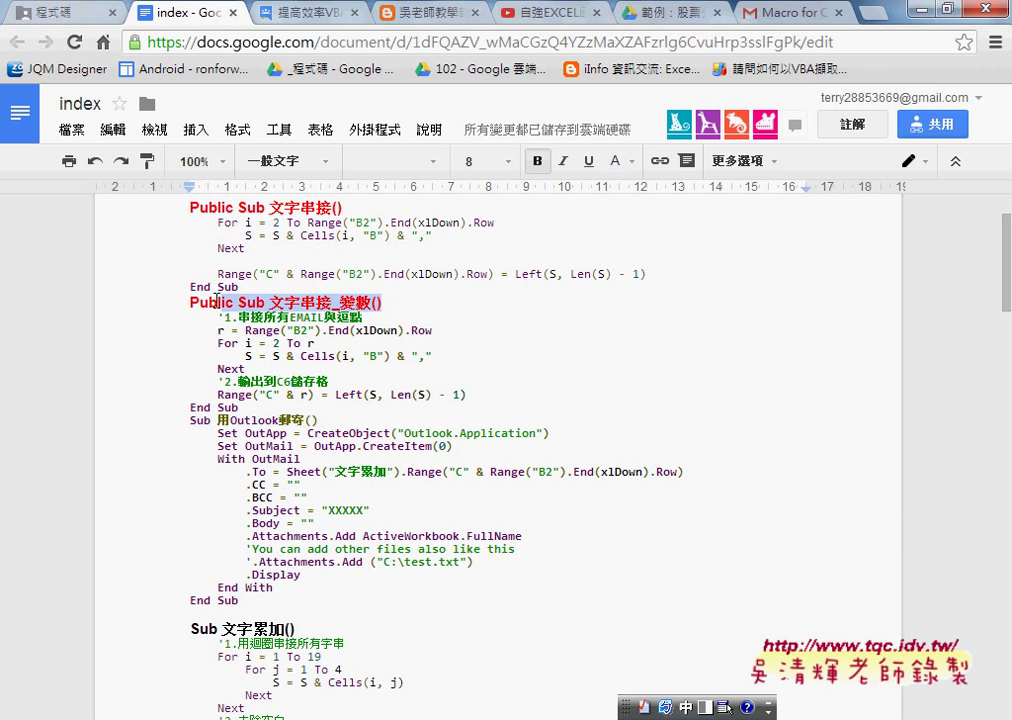
left_click(147, 160)
left_click_drag(318, 420, 192, 420)
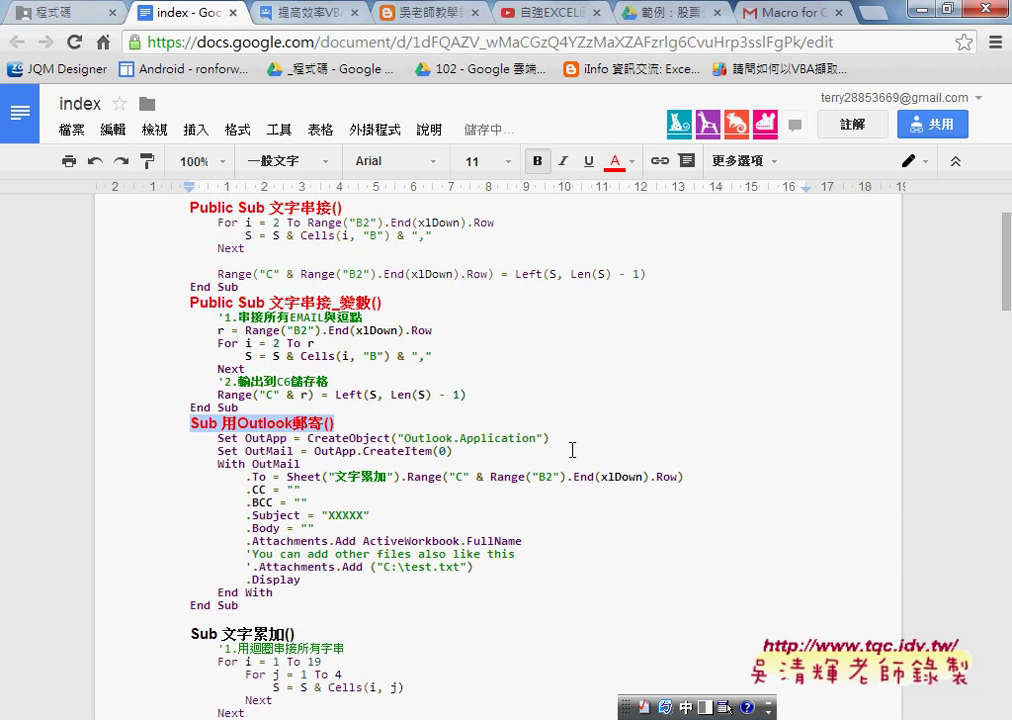
left_click(270, 222)
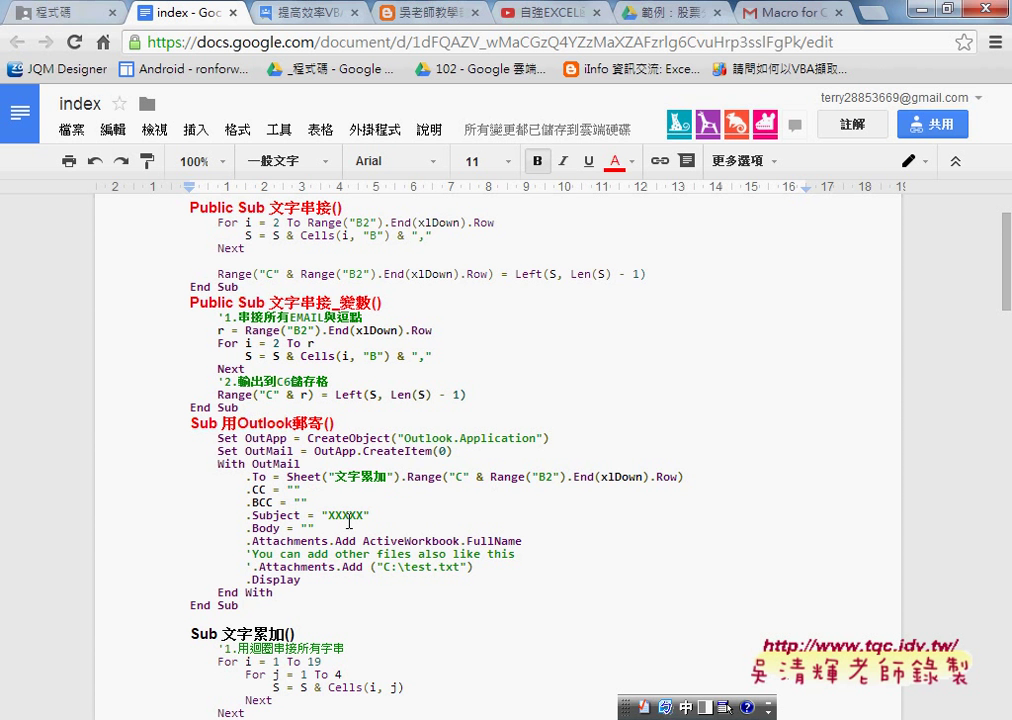
mouse_move(240, 605)
left_mouse_down()
mouse_move(144, 500)
mouse_move(138, 439)
left_mouse_up()
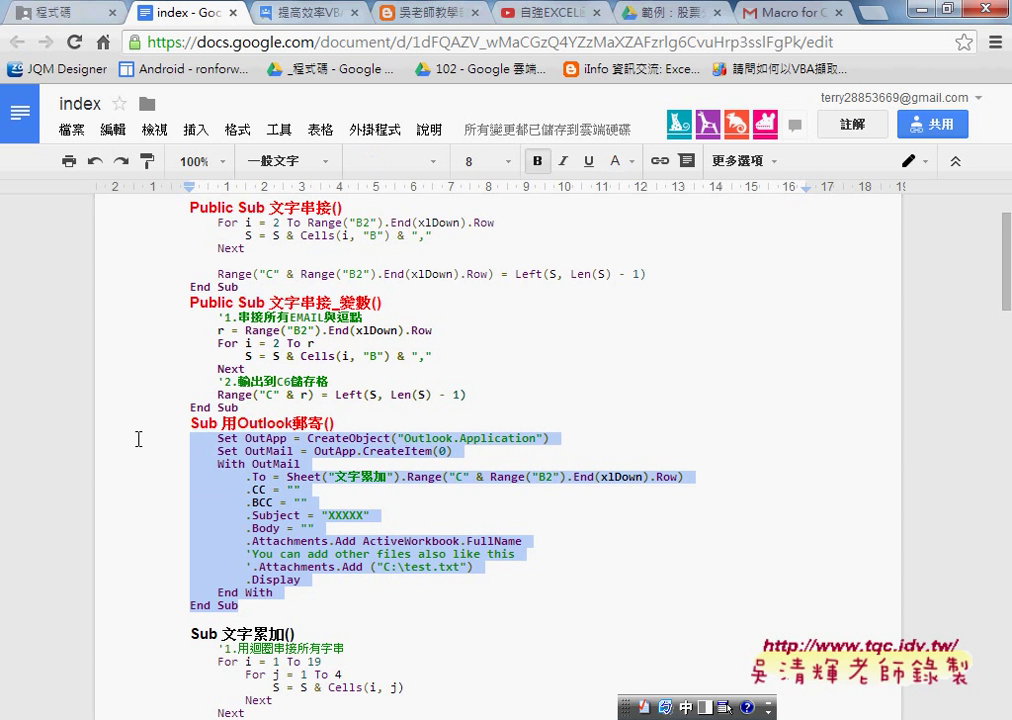